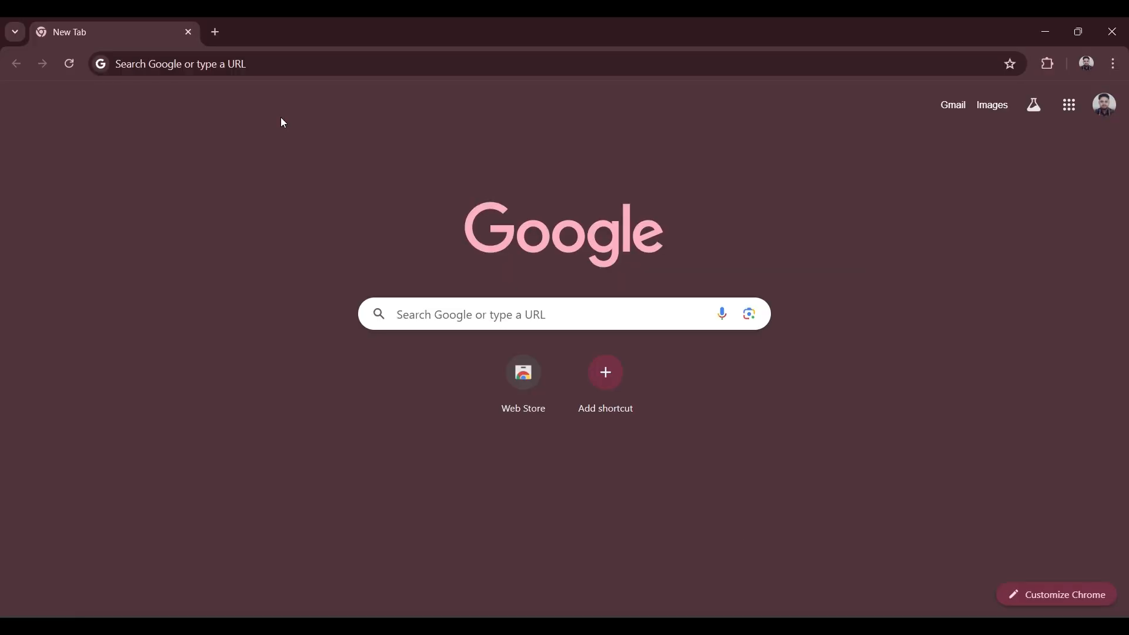
# Search the web for "code blocks" and open the official Code::Blocks website
pyautogui.click(205, 73)
pyautogui.write('code block')
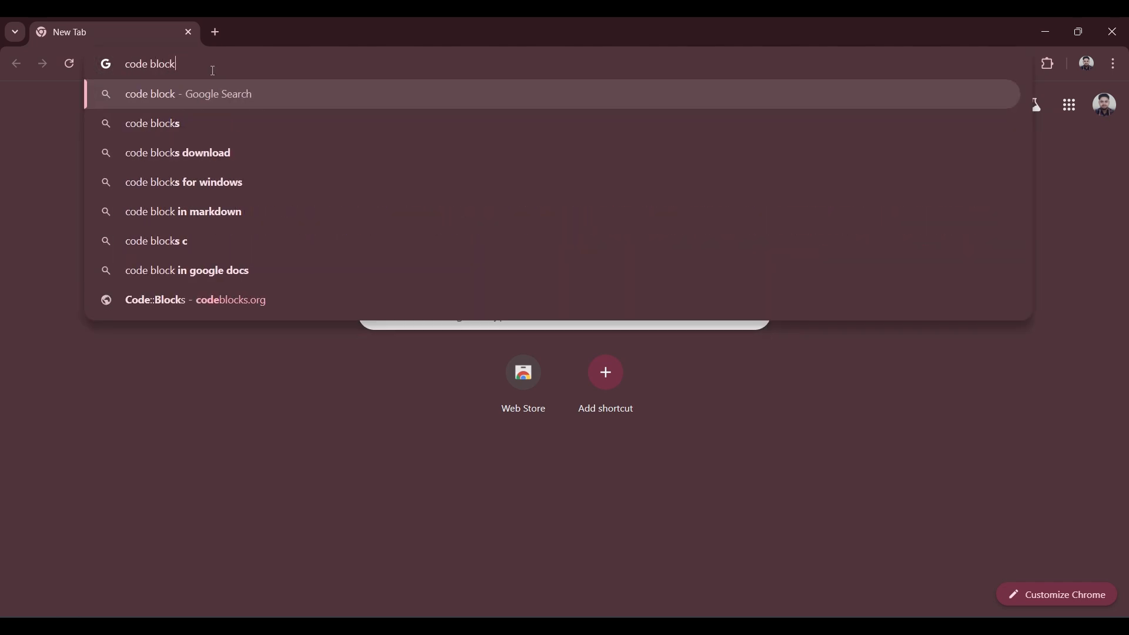
pyautogui.press('Down')
pyautogui.press('Return')
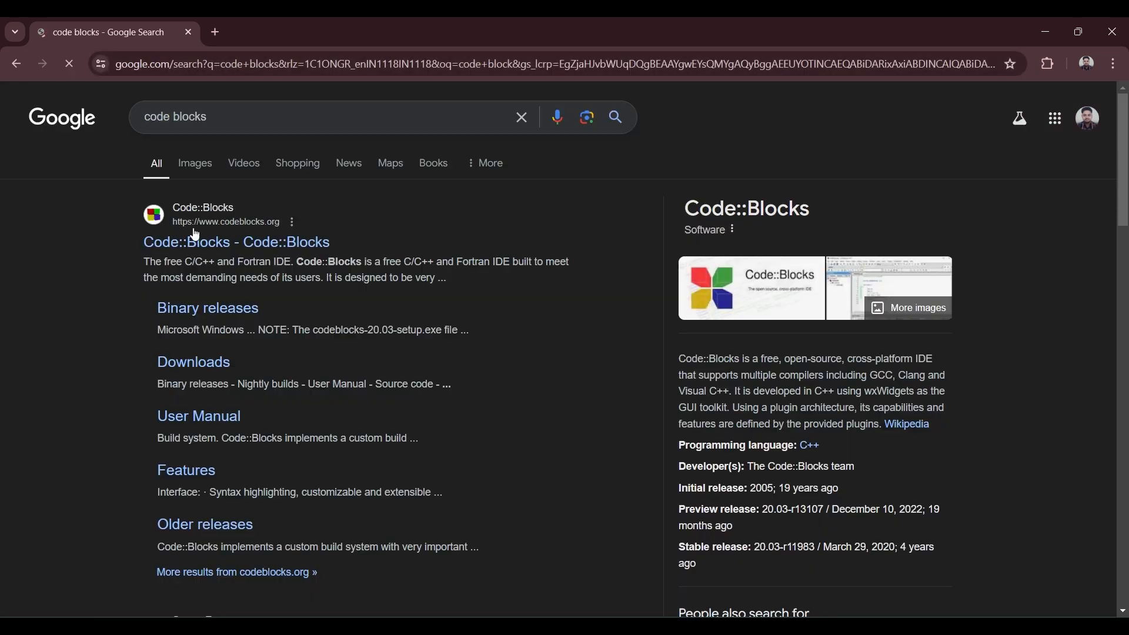
pyautogui.click(280, 247)
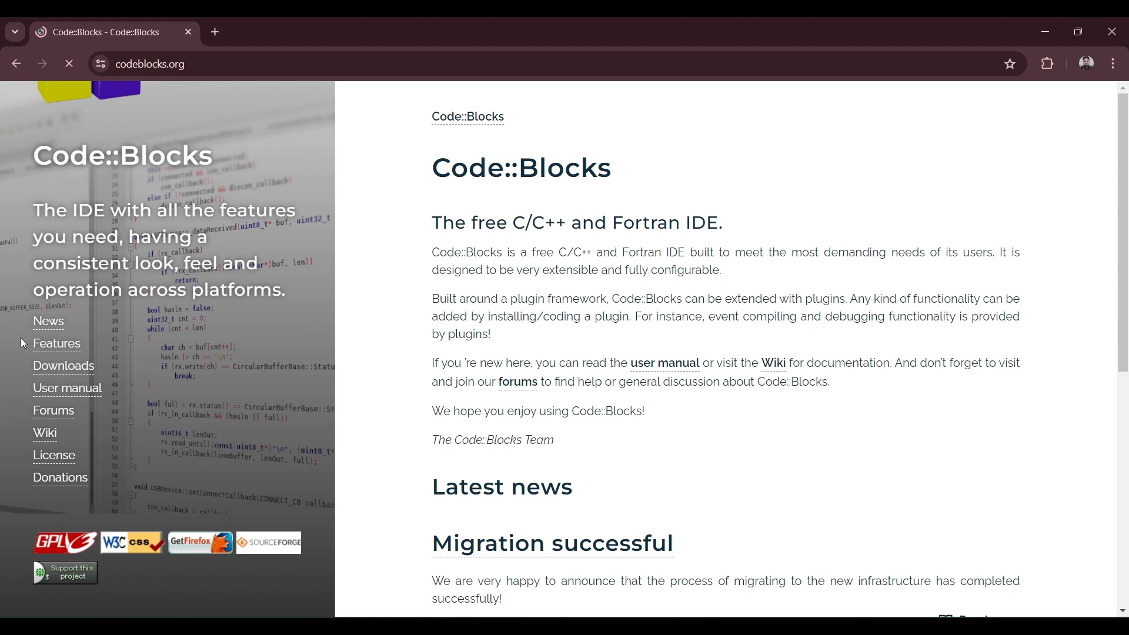
# Go to the site's Downloads page, dismissing the ad, and open the binary release downloads
pyautogui.click(77, 370)
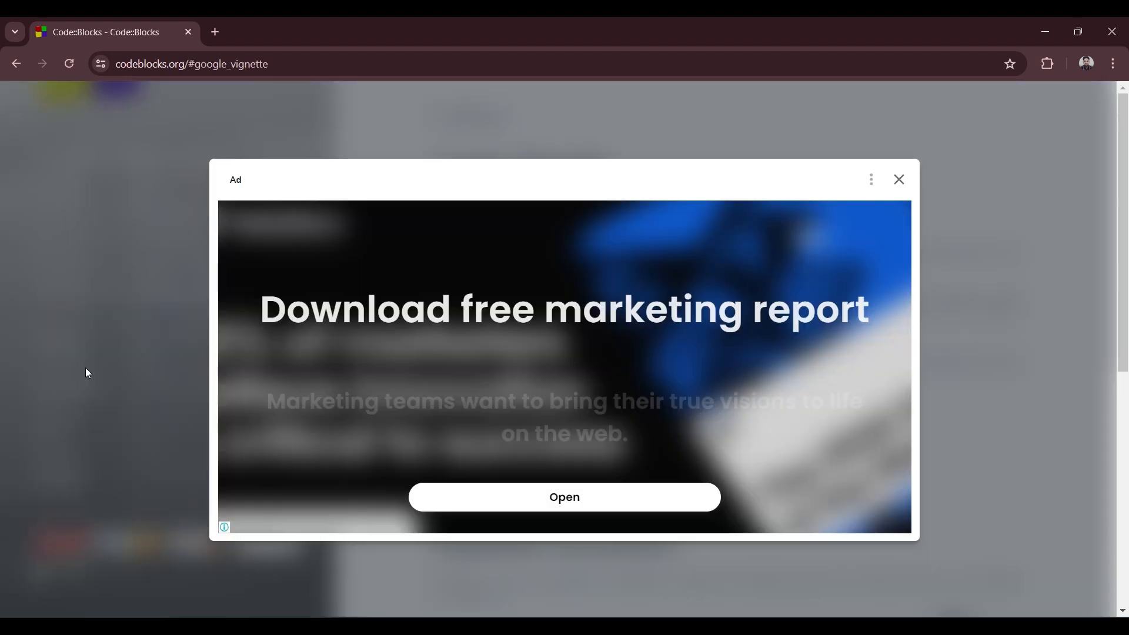
pyautogui.click(899, 180)
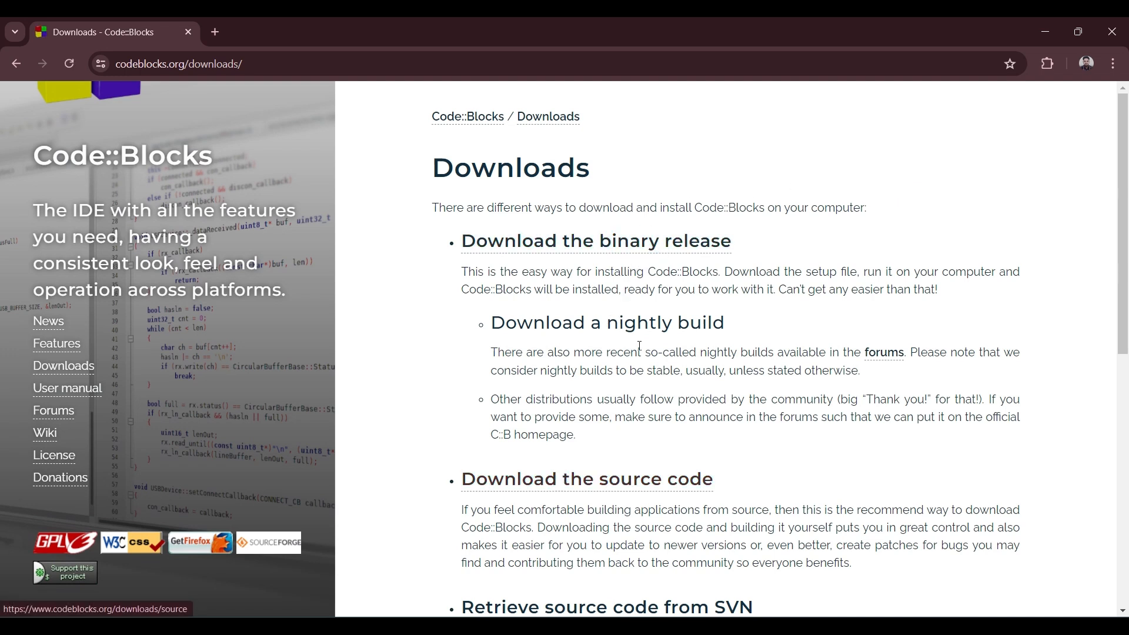
pyautogui.click(600, 252)
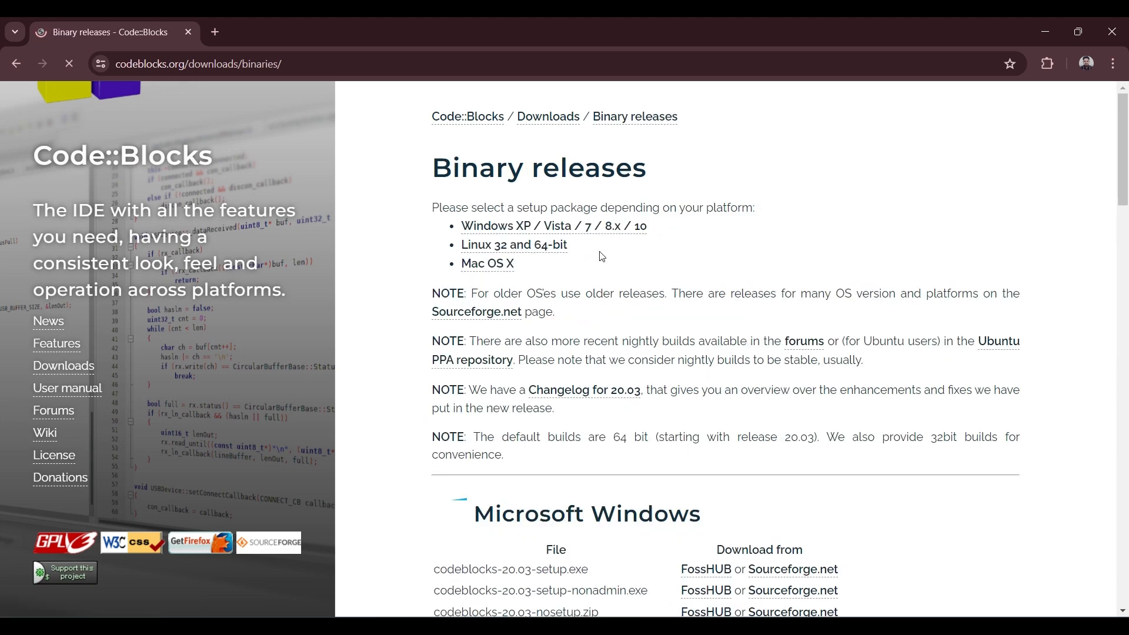
# Download codeblocks-20.03mingw-setup.exe for Microsoft Windows from Sourceforge.net and check its progress in the recent downloads
pyautogui.scroll(-2, 642, 340)
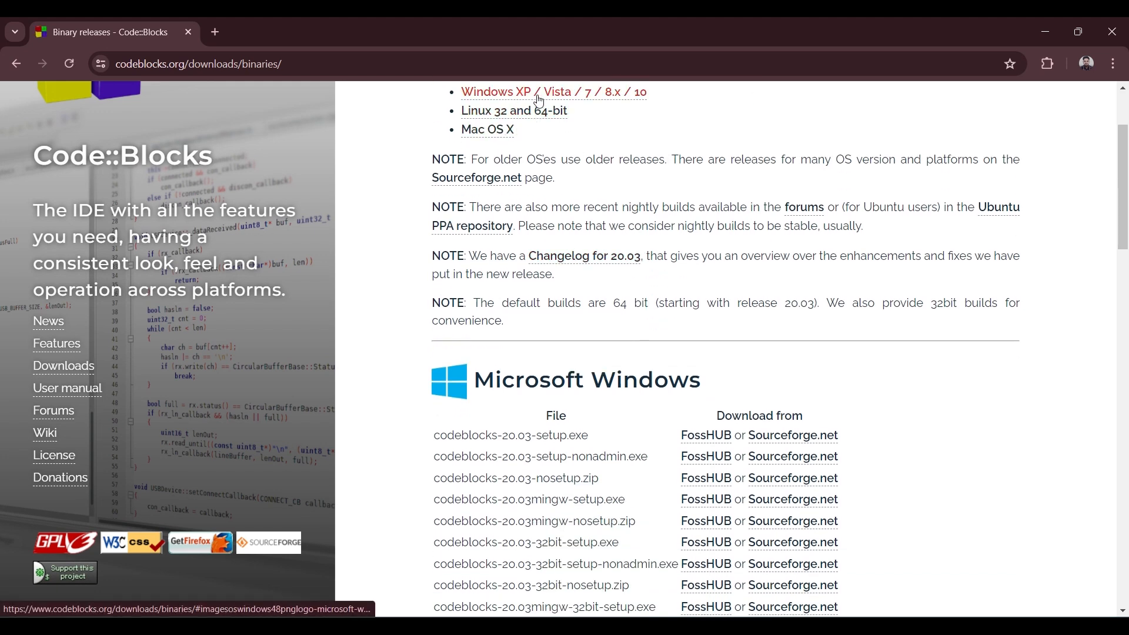
pyautogui.click(524, 103)
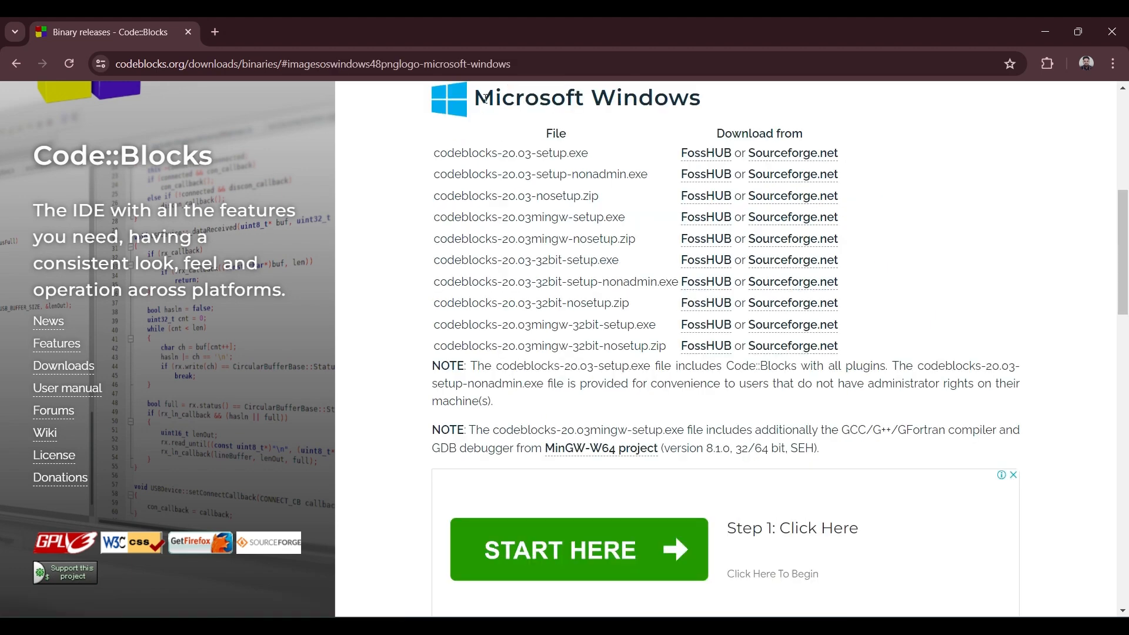
pyautogui.moveTo(484, 98); pyautogui.dragTo(710, 113)
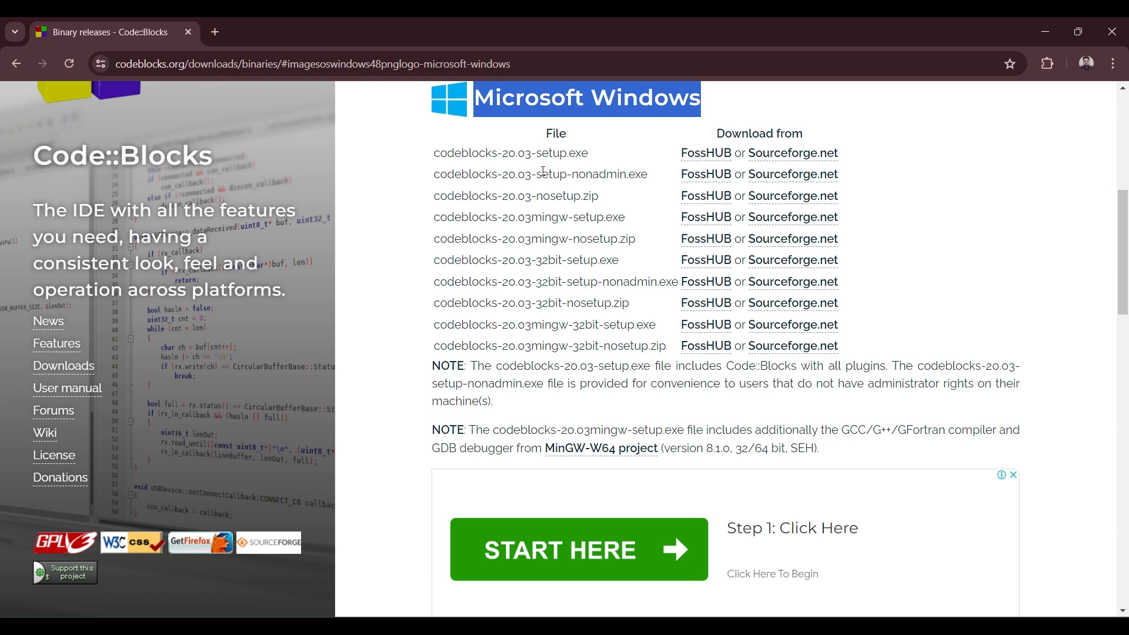
pyautogui.moveTo(531, 218)
pyautogui.mouseDown()
pyautogui.moveTo(634, 221)
pyautogui.moveTo(533, 217)
pyautogui.mouseUp()
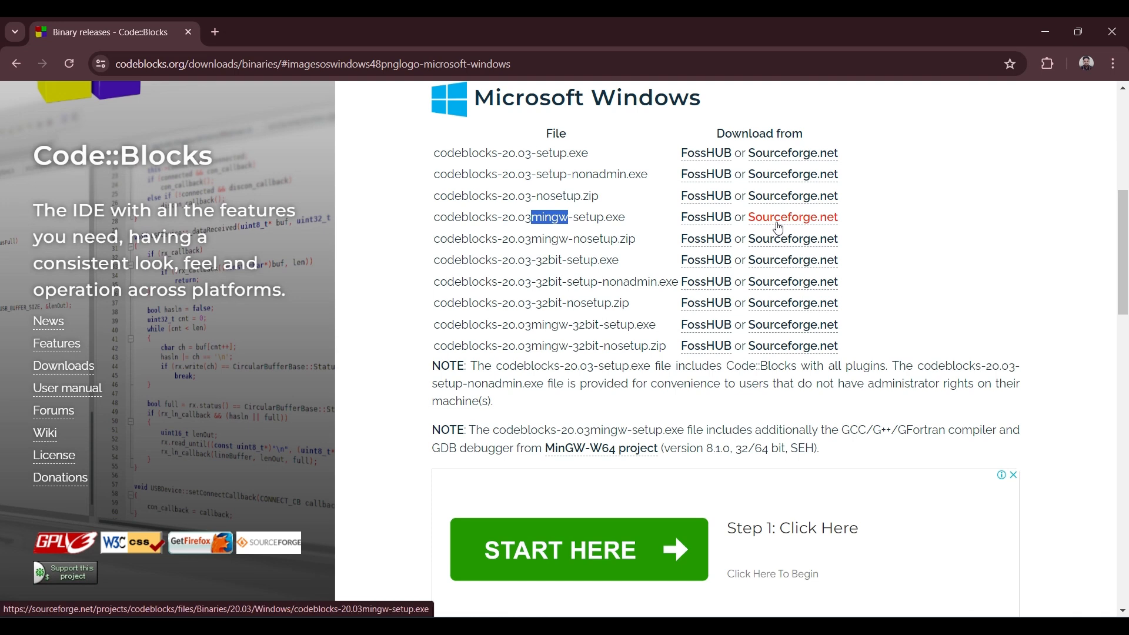
pyautogui.click(776, 227)
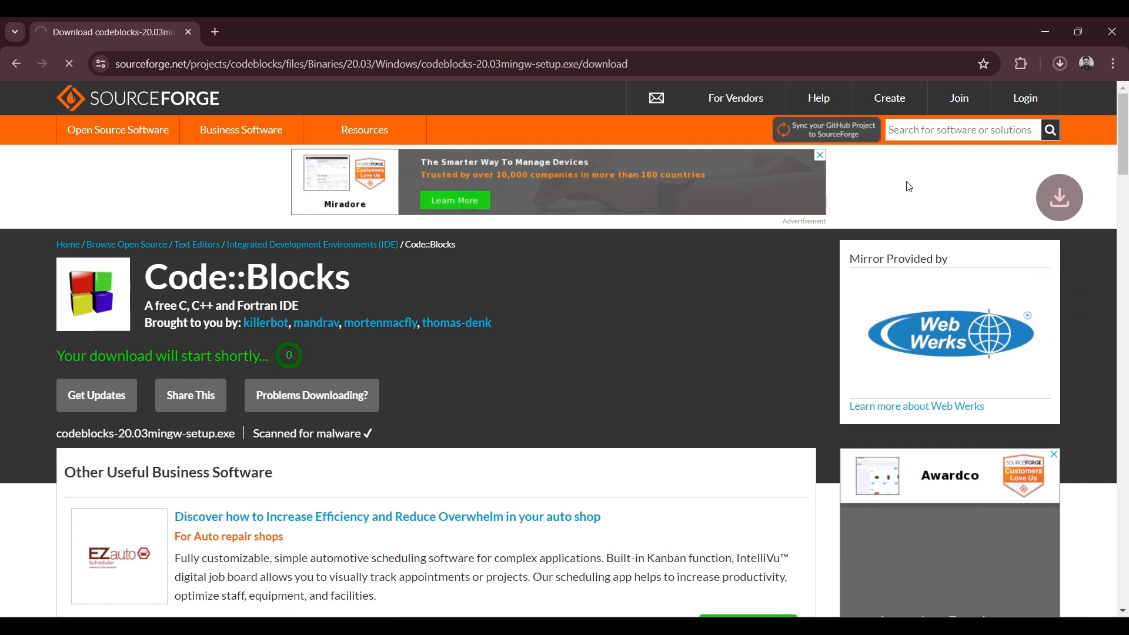
pyautogui.click(1060, 63)
pyautogui.moveTo(954, 126)
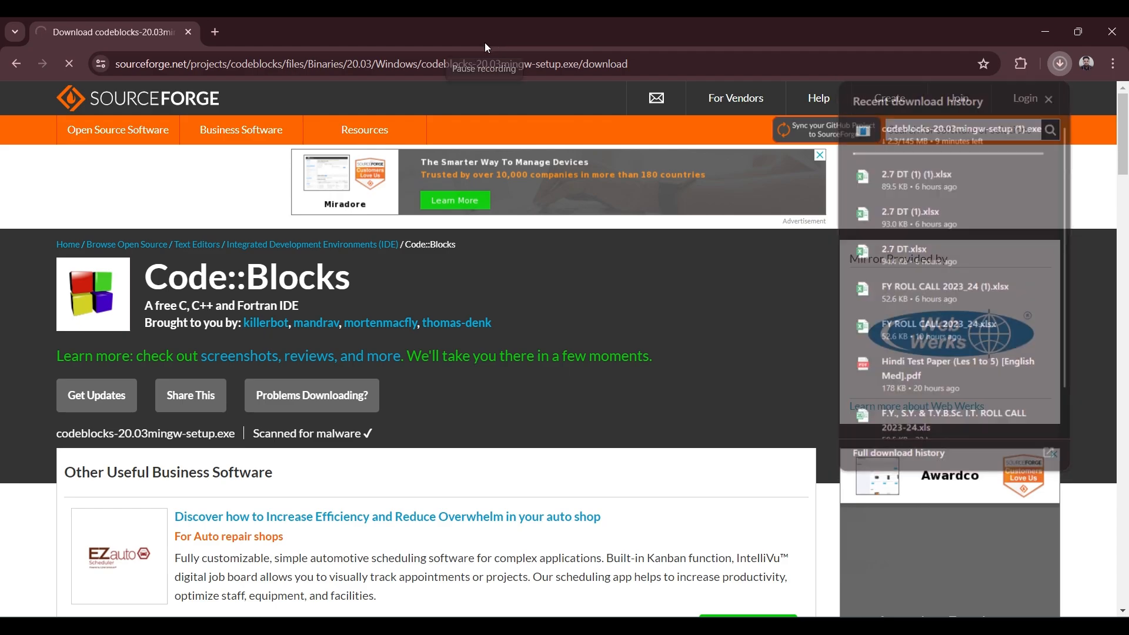
# Switch to the Downloads folder in File Explorer and run the codeblocks-20.03mingw-setup installer
pyautogui.hotkey('alt', 'Tab')
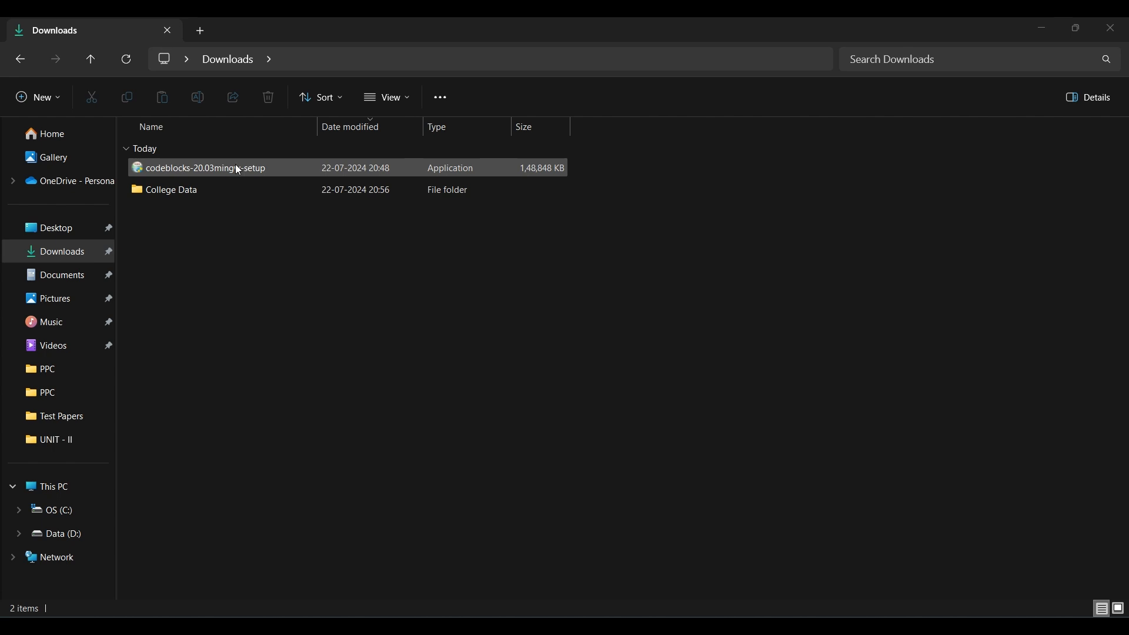
pyautogui.click(270, 169)
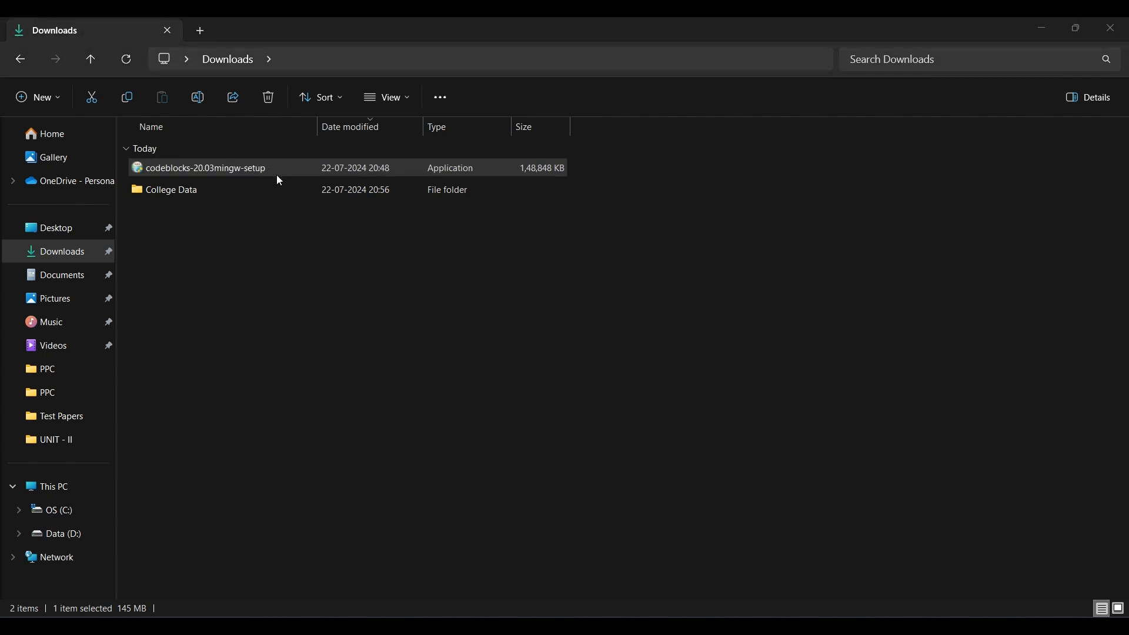
pyautogui.press('Return')
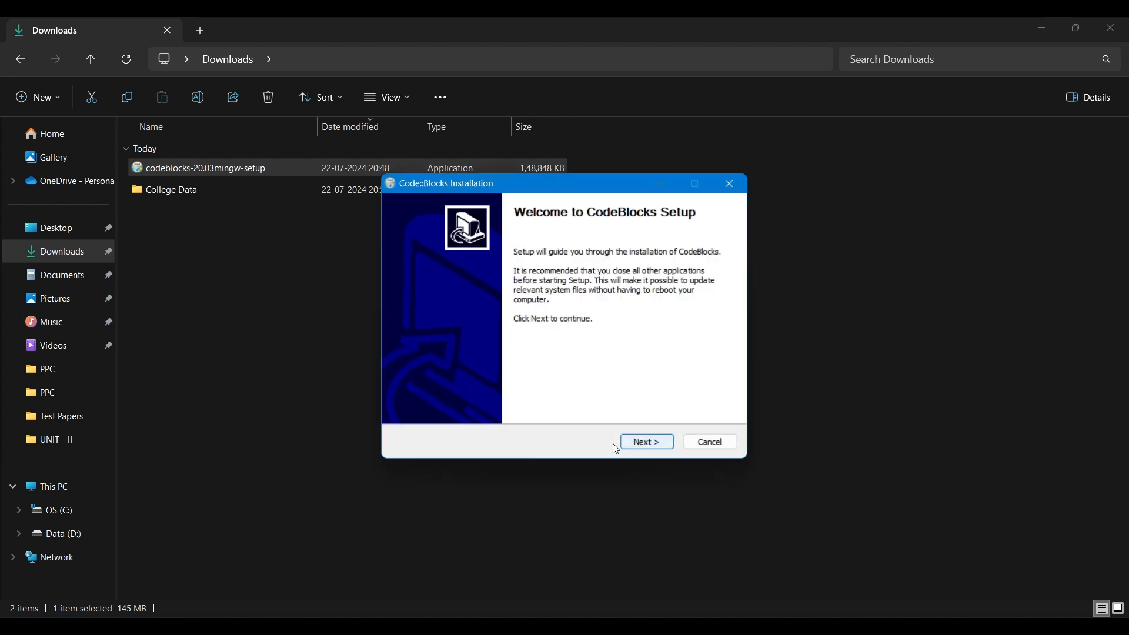
# Accept the license and install CodeBlocks with the full component set in C:\Program Files\CodeBlocks
pyautogui.click(639, 445)
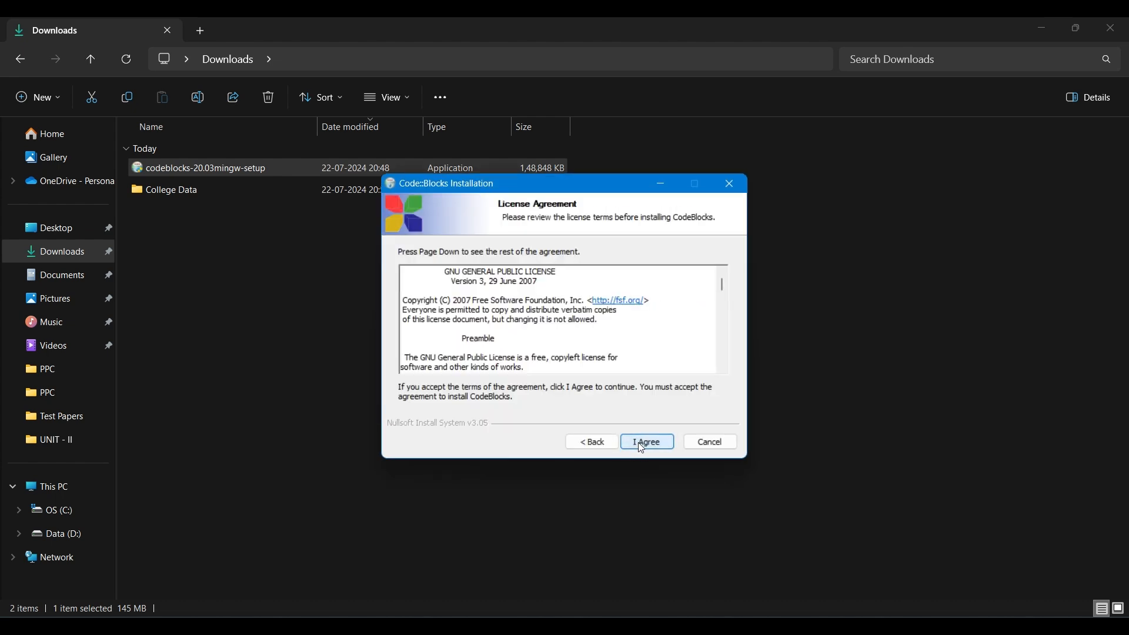
pyautogui.click(641, 447)
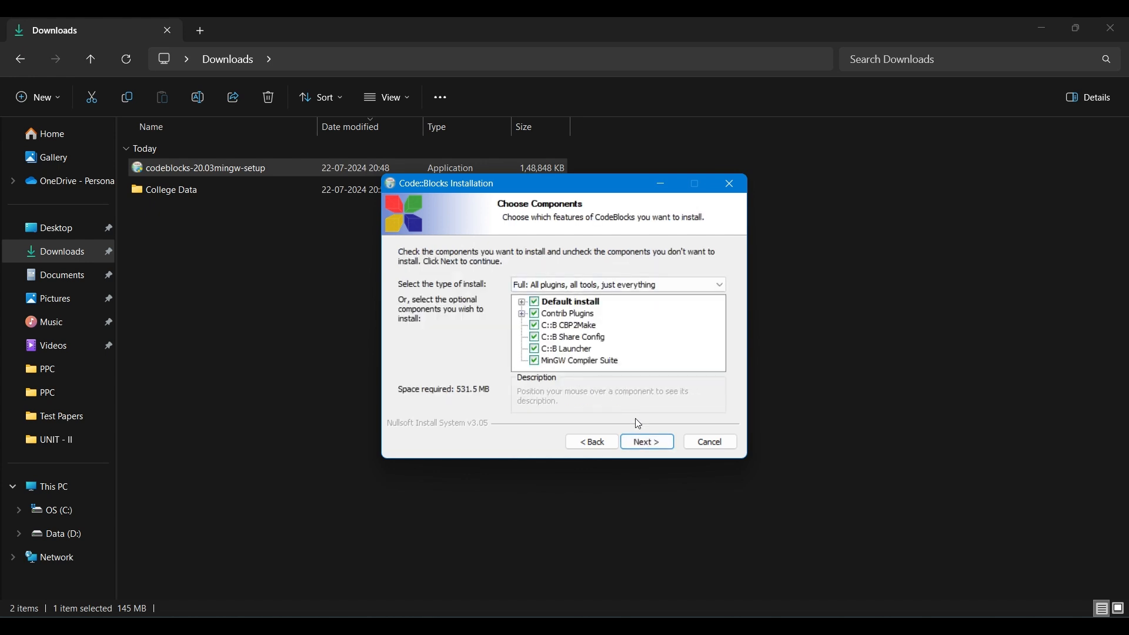
pyautogui.click(645, 442)
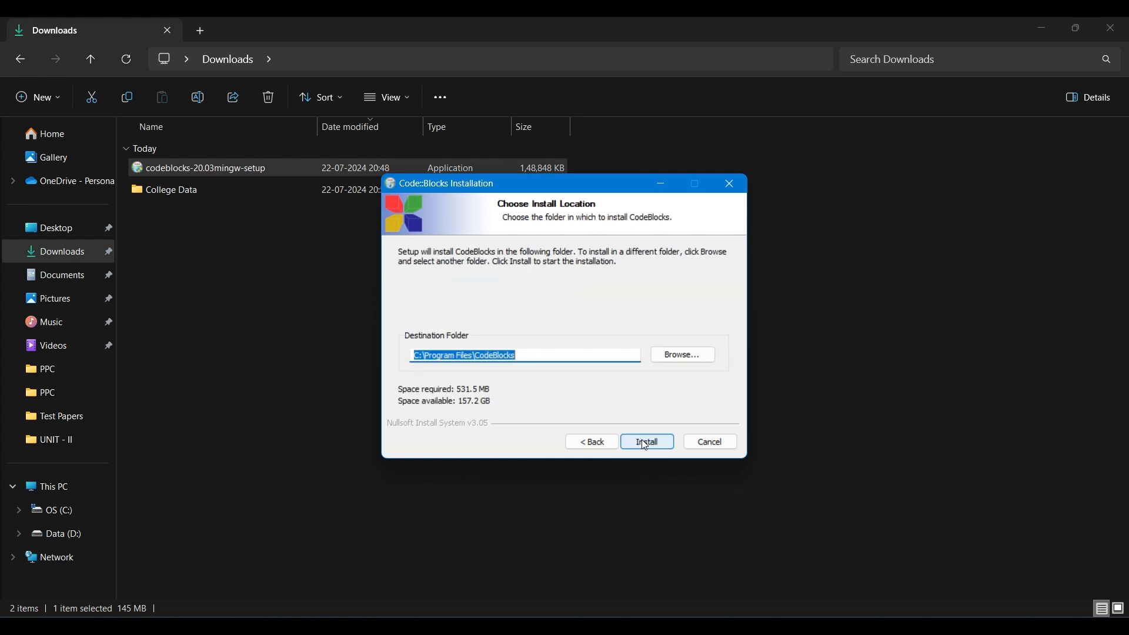
pyautogui.click(419, 357)
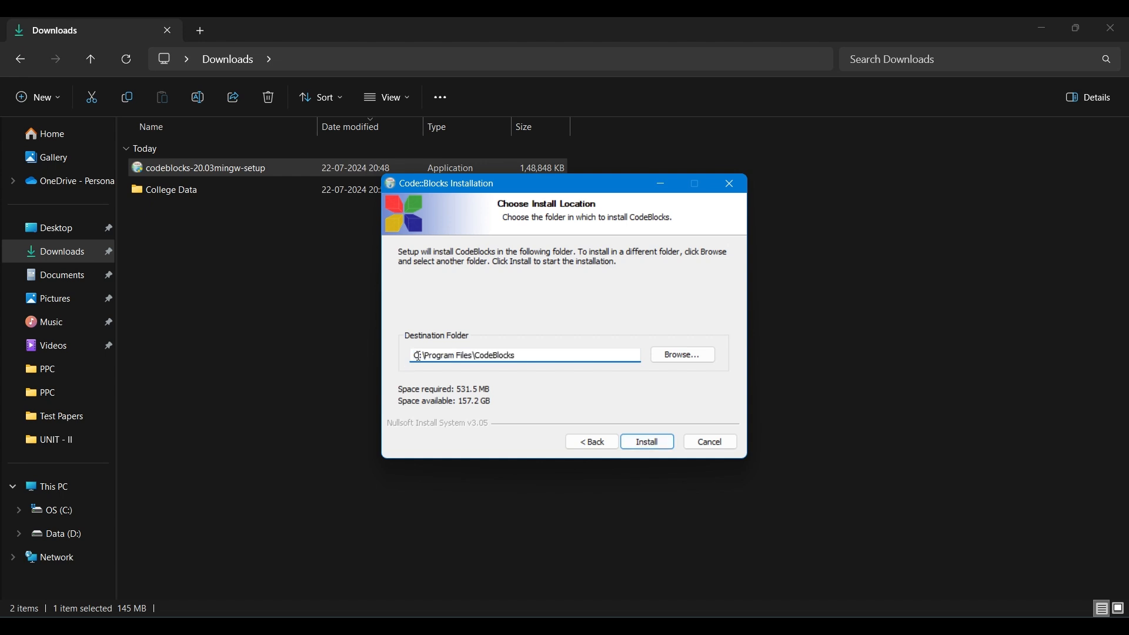
pyautogui.moveTo(417, 356); pyautogui.dragTo(529, 360)
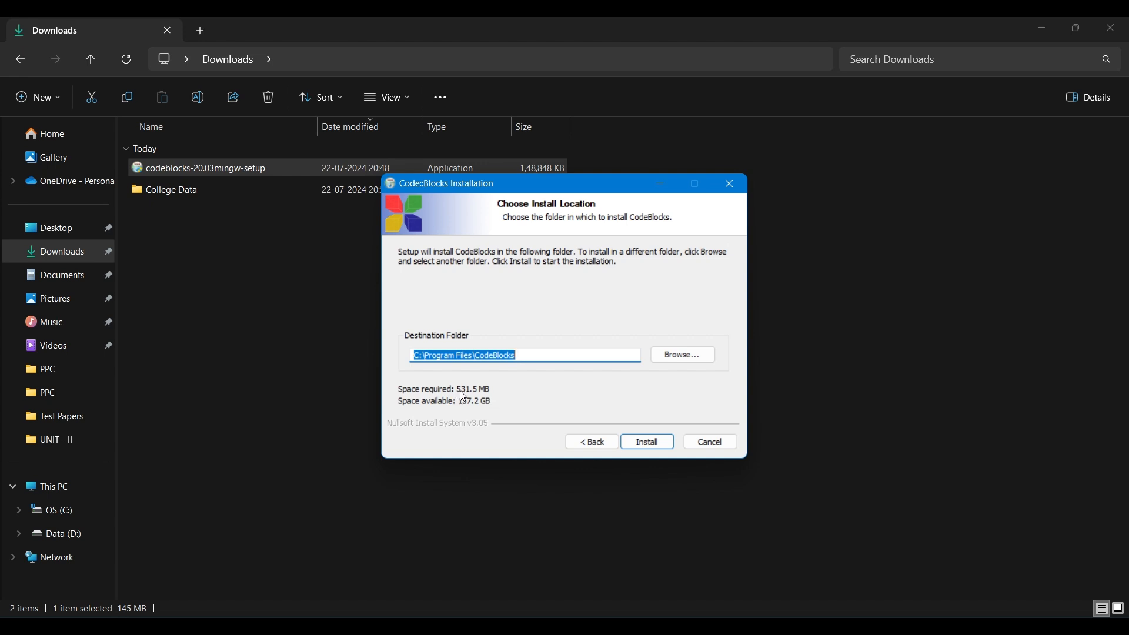
pyautogui.click(644, 440)
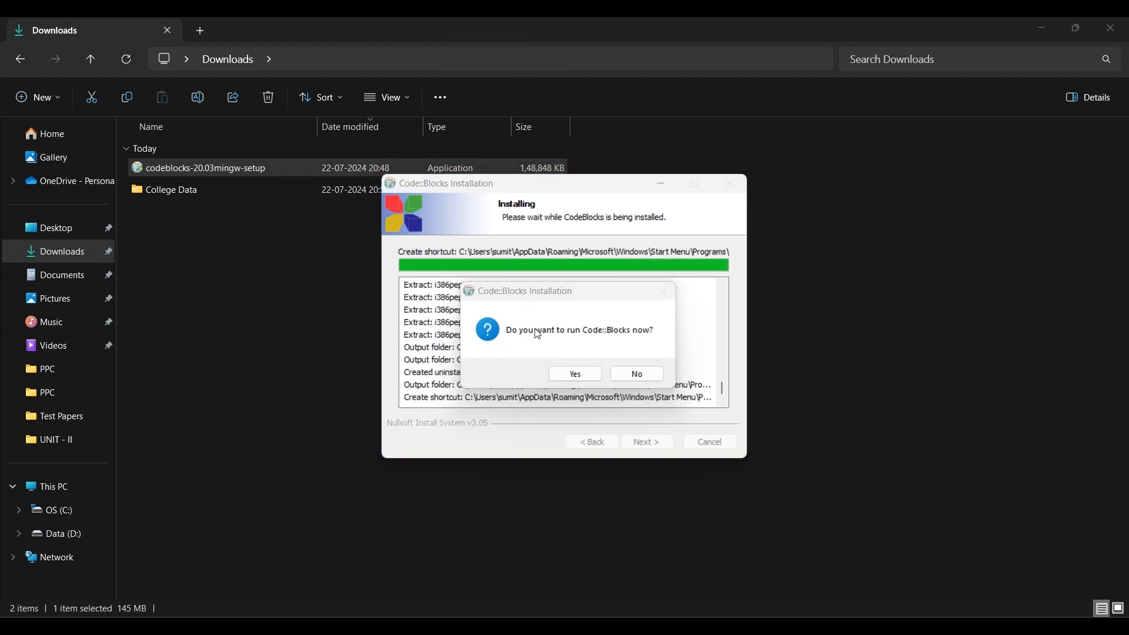
# Choose to run Code::Blocks now and accept GNU GCC Compiler as the default compiler
pyautogui.click(503, 345)
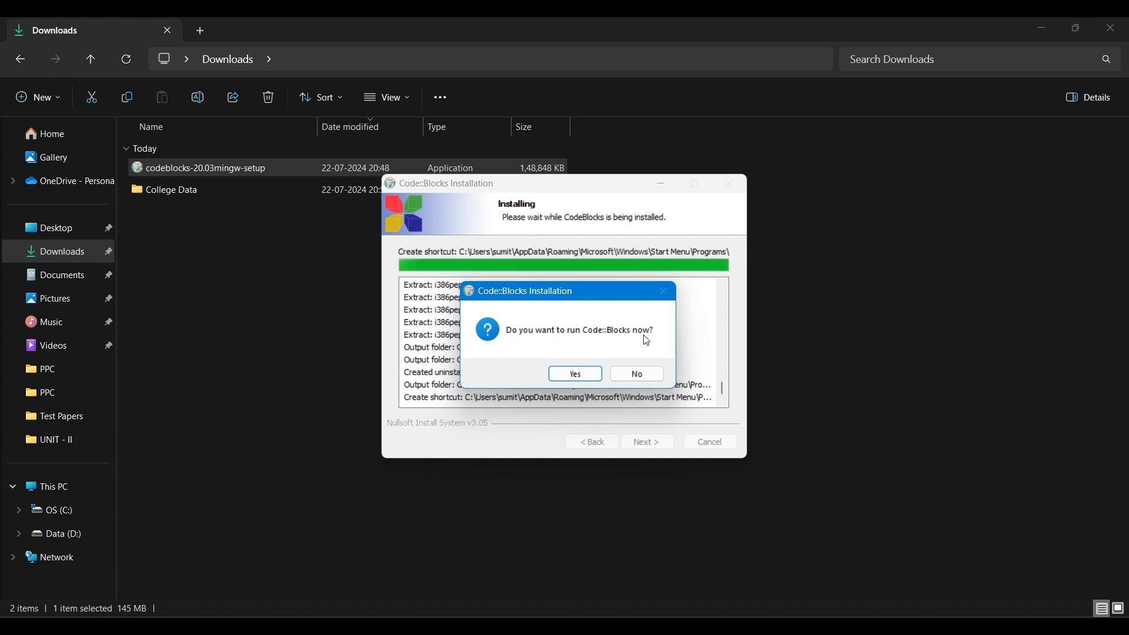
pyautogui.click(578, 374)
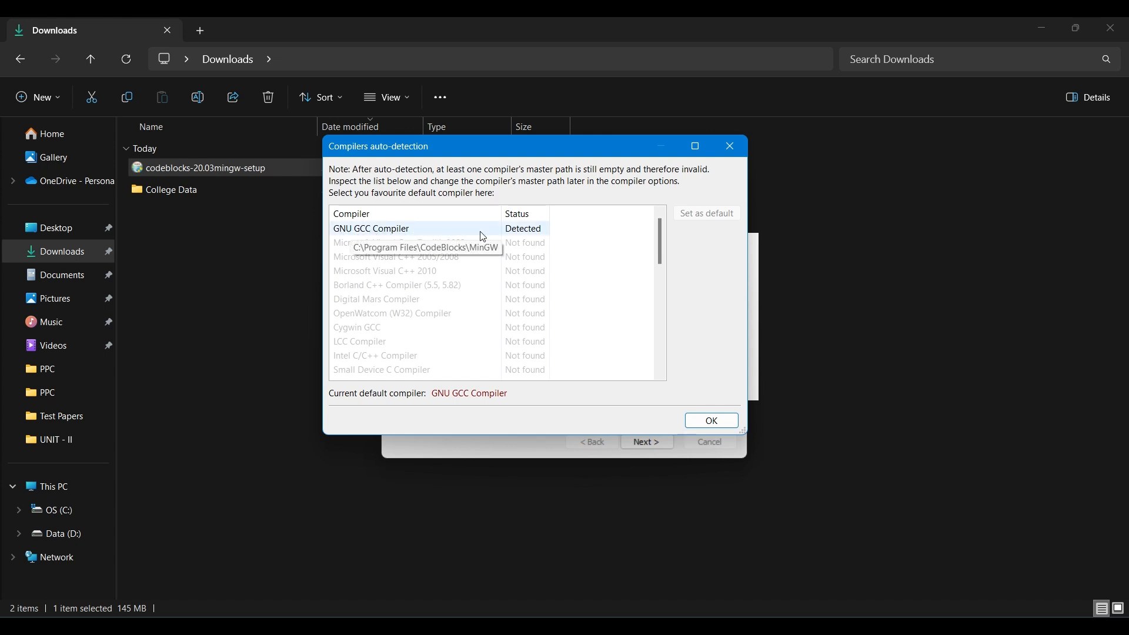
pyautogui.click(532, 234)
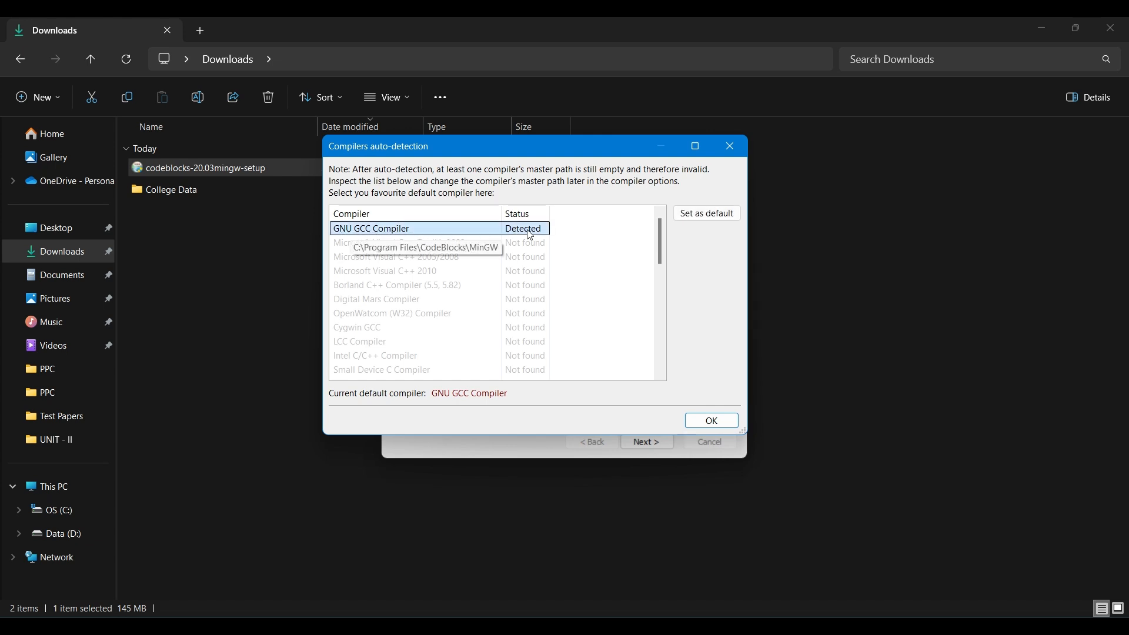
pyautogui.click(698, 424)
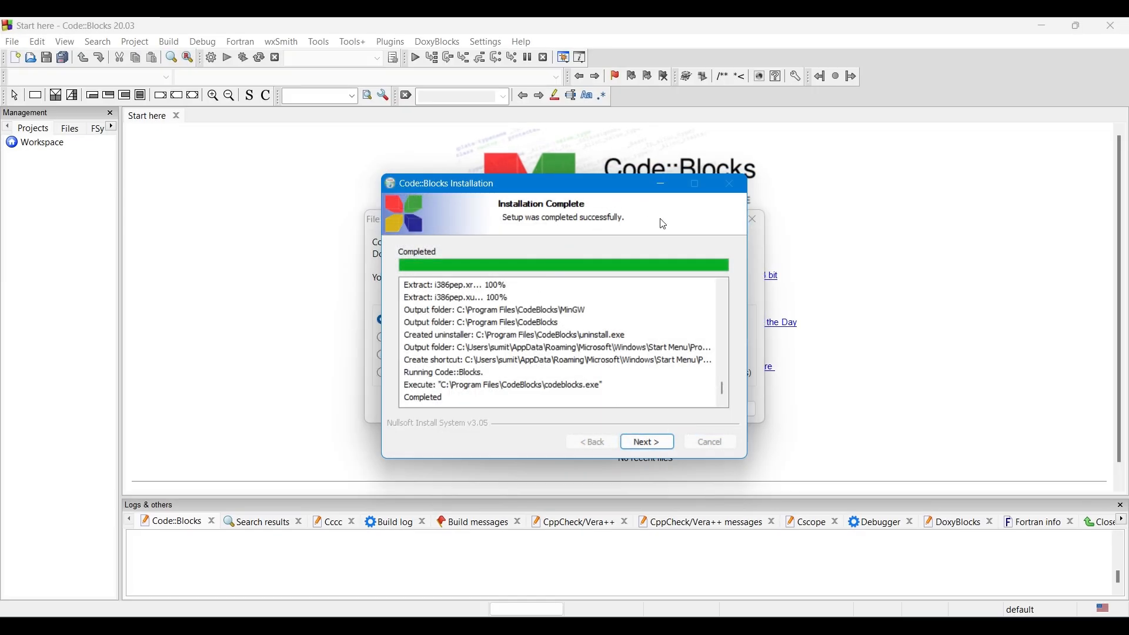
# Finish the CodeBlocks setup and leave the C/C++ file associations as they are
pyautogui.click(650, 448)
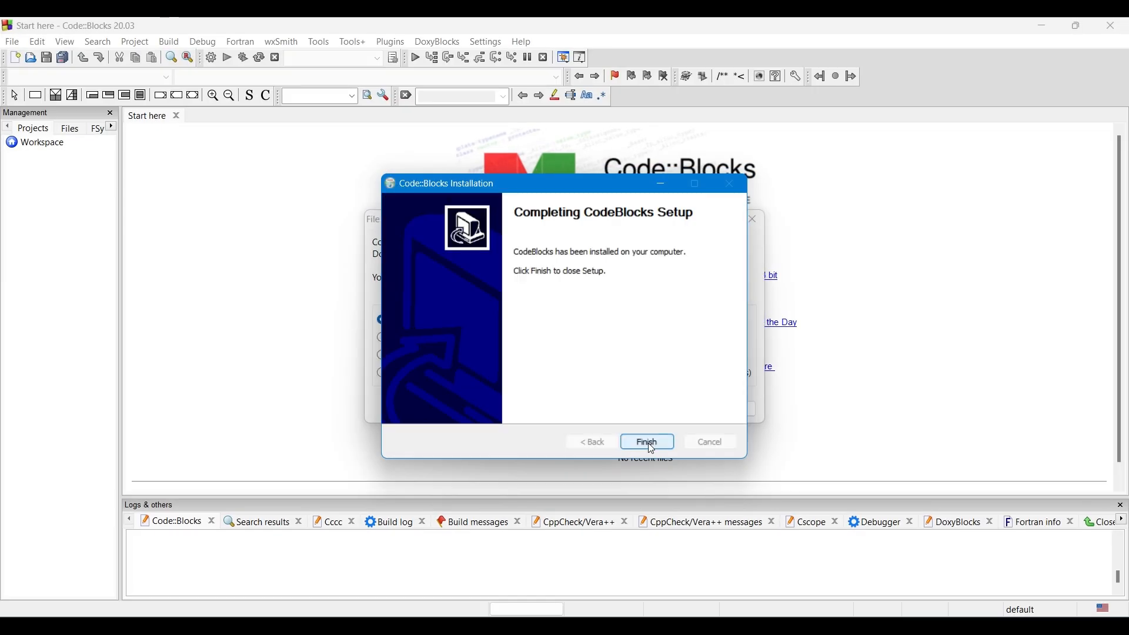
pyautogui.click(636, 447)
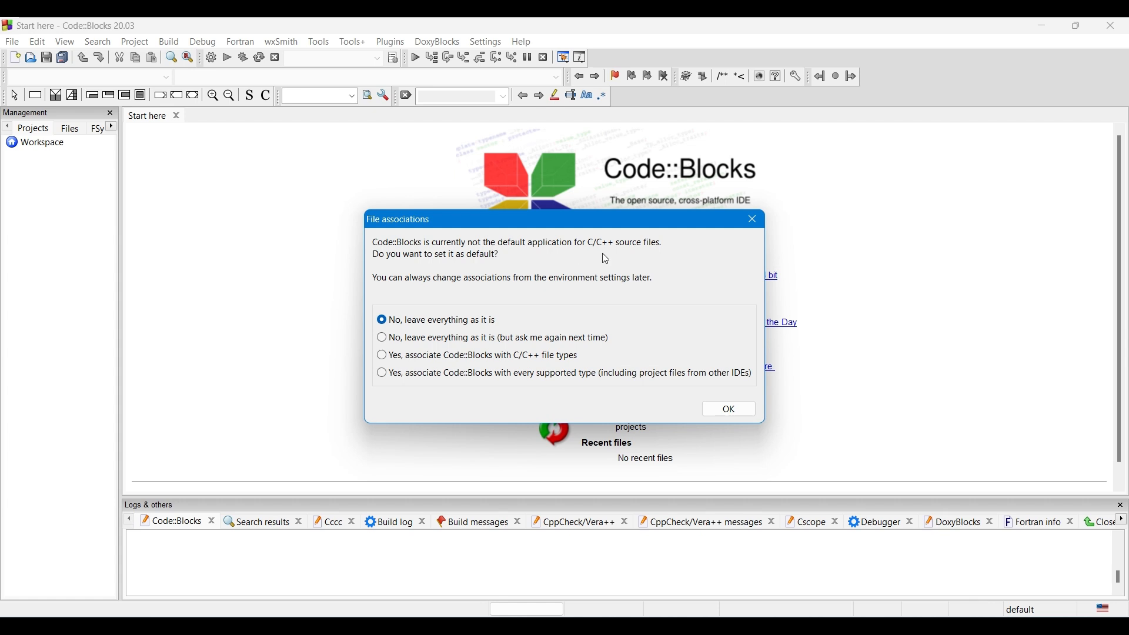
pyautogui.click(729, 412)
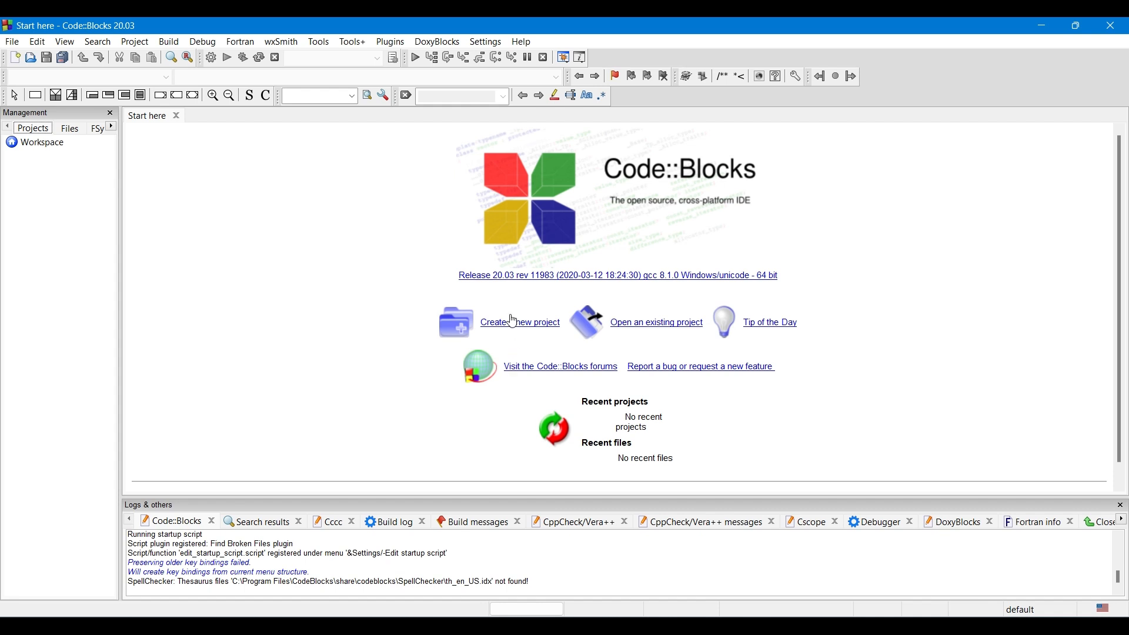
# Start the new C/C++ source file wizard from the Files category of the templates
pyautogui.click(13, 43)
pyautogui.click(13, 44)
pyautogui.click(10, 43)
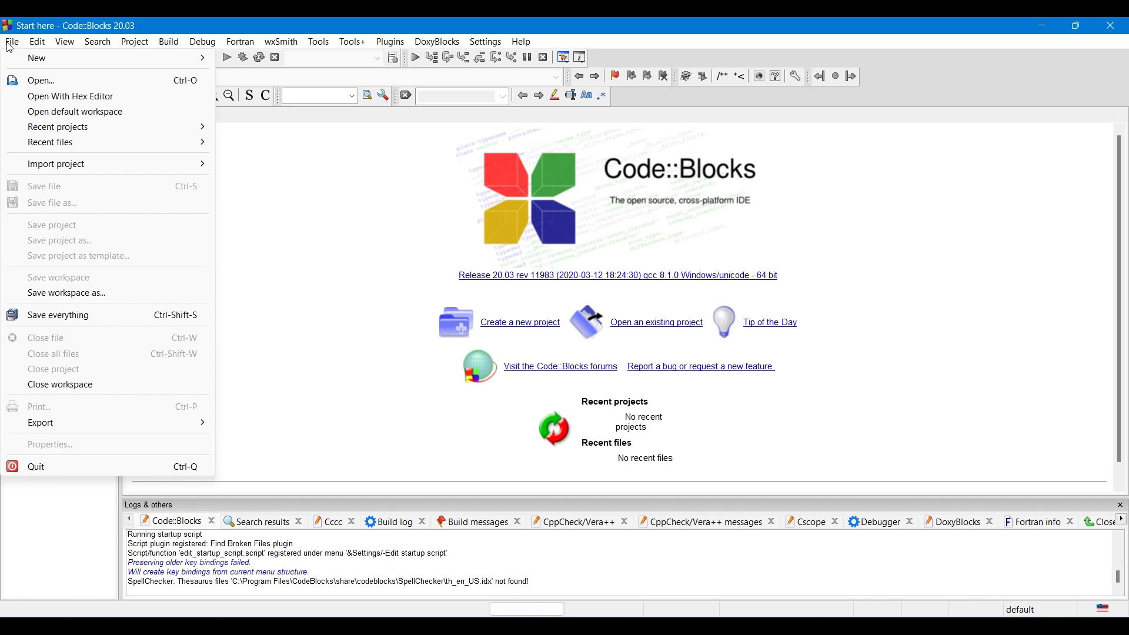
pyautogui.moveTo(45, 69)
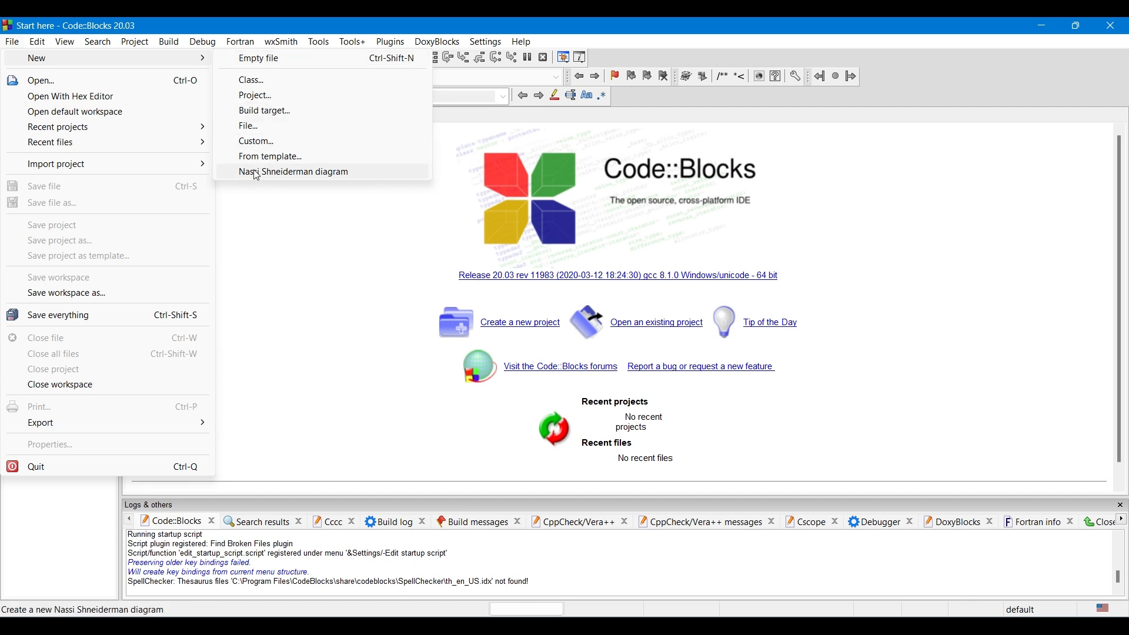
pyautogui.click(271, 102)
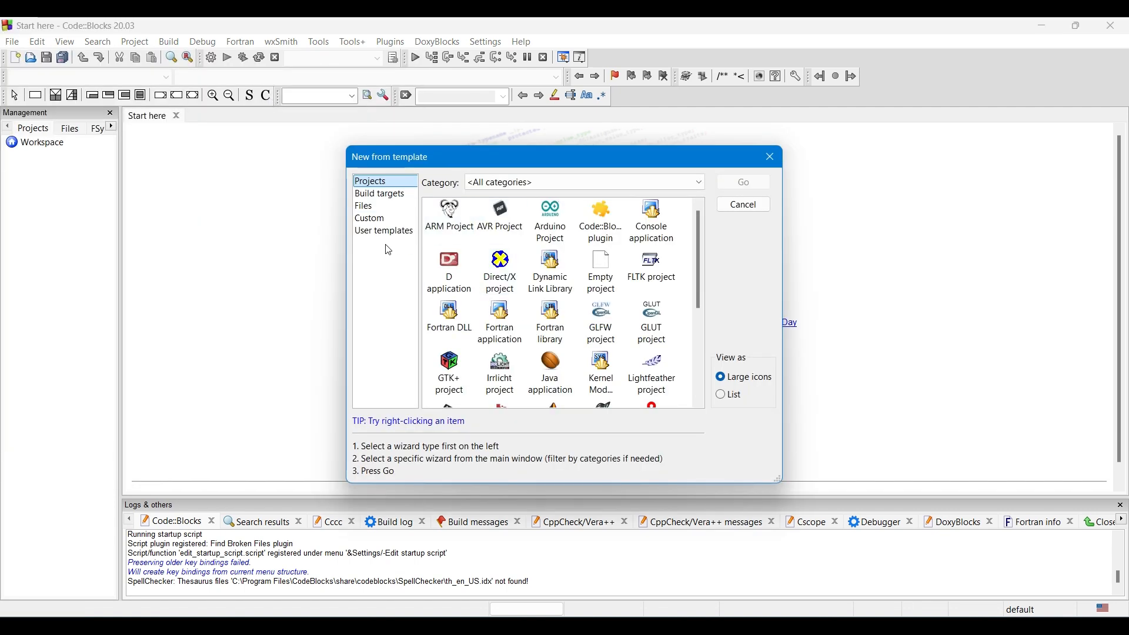
pyautogui.click(373, 210)
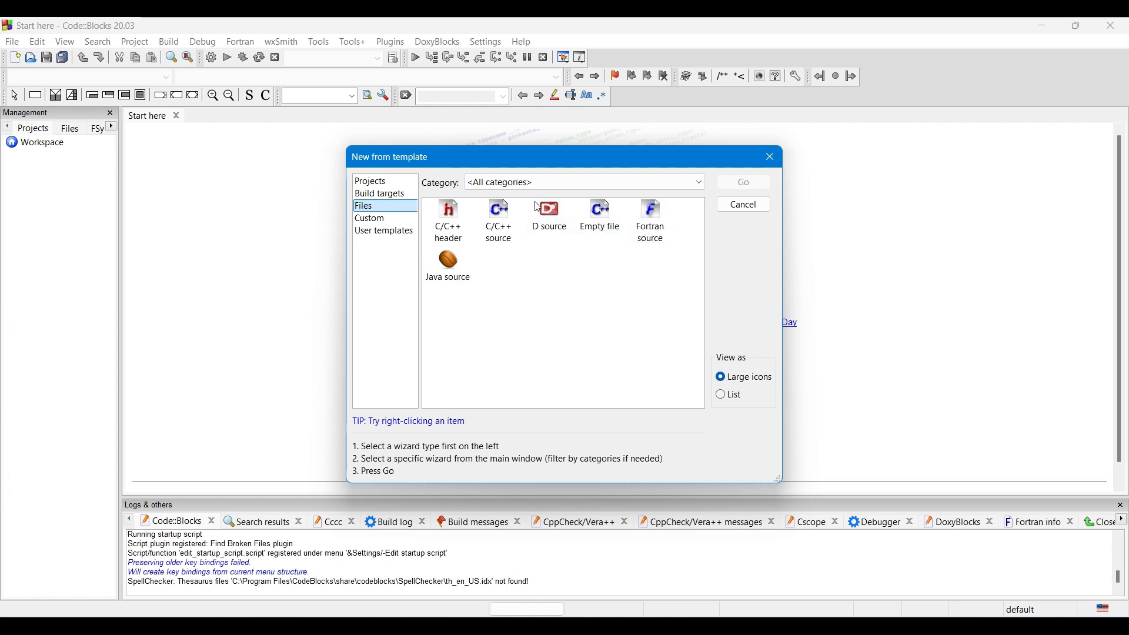
pyautogui.click(491, 226)
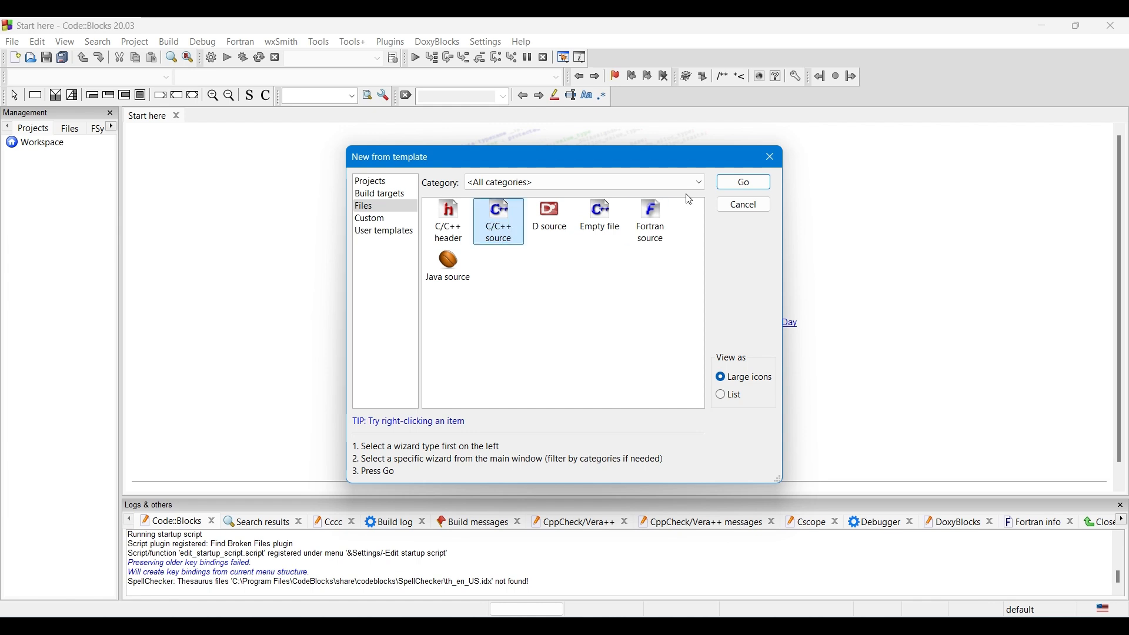
pyautogui.click(744, 183)
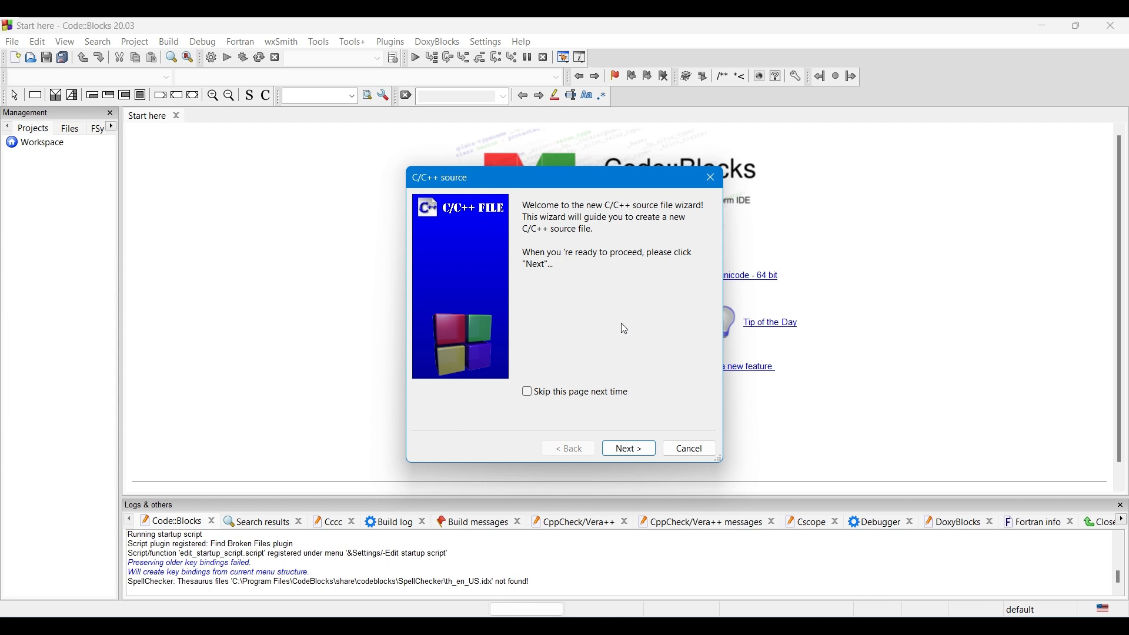
# Proceed past the wizard's welcome page and choose C as the language for the source file
pyautogui.click(624, 450)
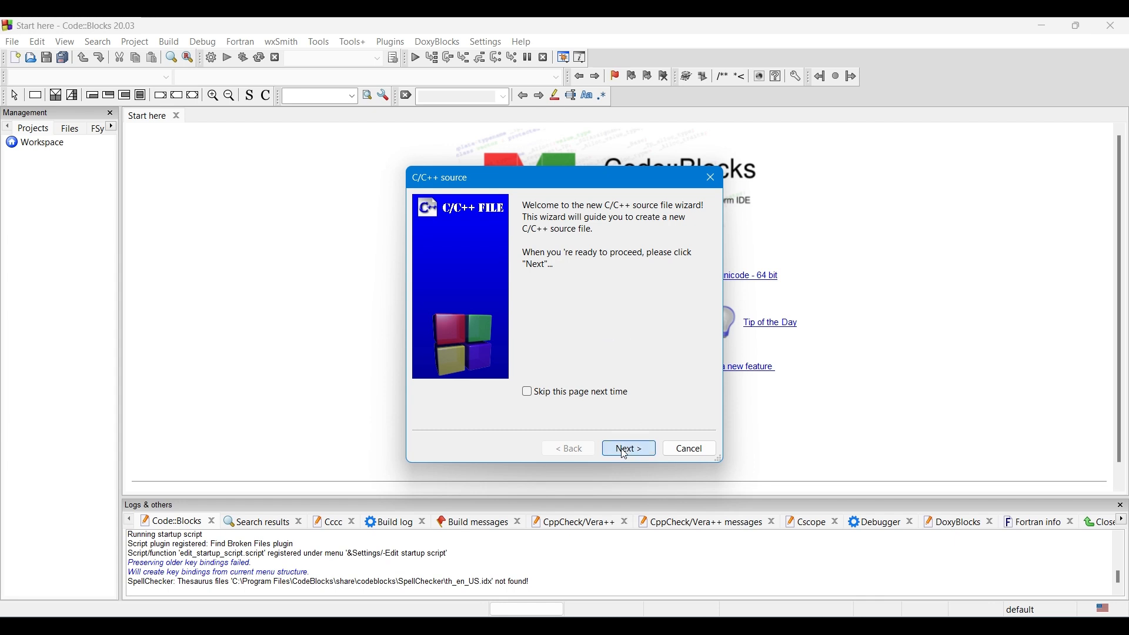
pyautogui.click(553, 247)
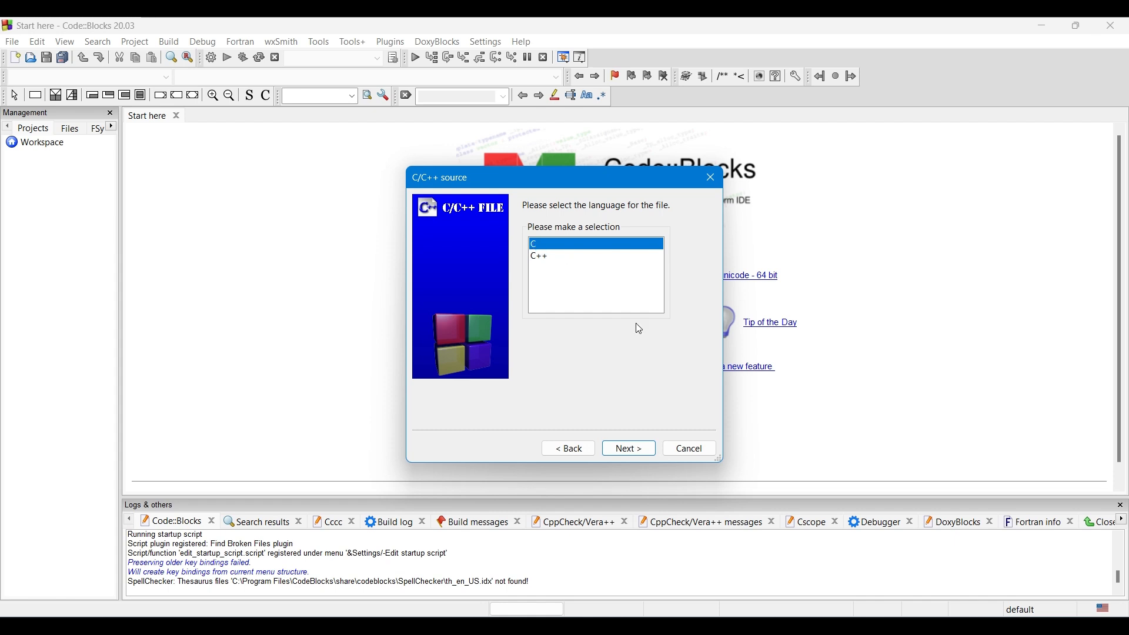
pyautogui.click(631, 447)
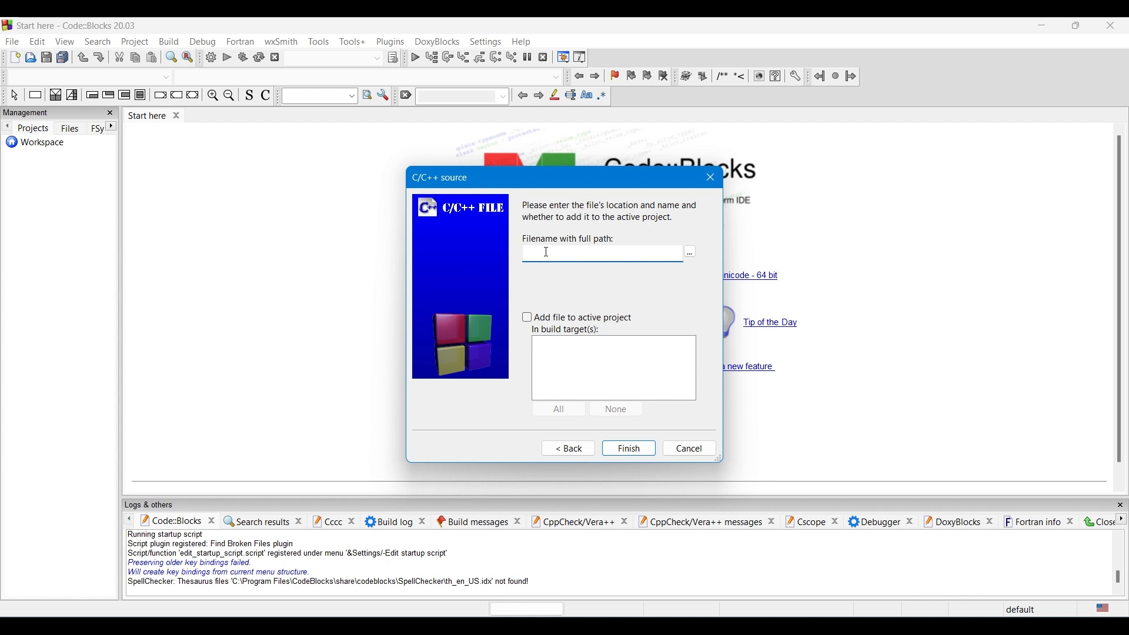
# Browse for the file's save location, create a Desktop folder named with a person's first name, and open that folder
pyautogui.click(689, 255)
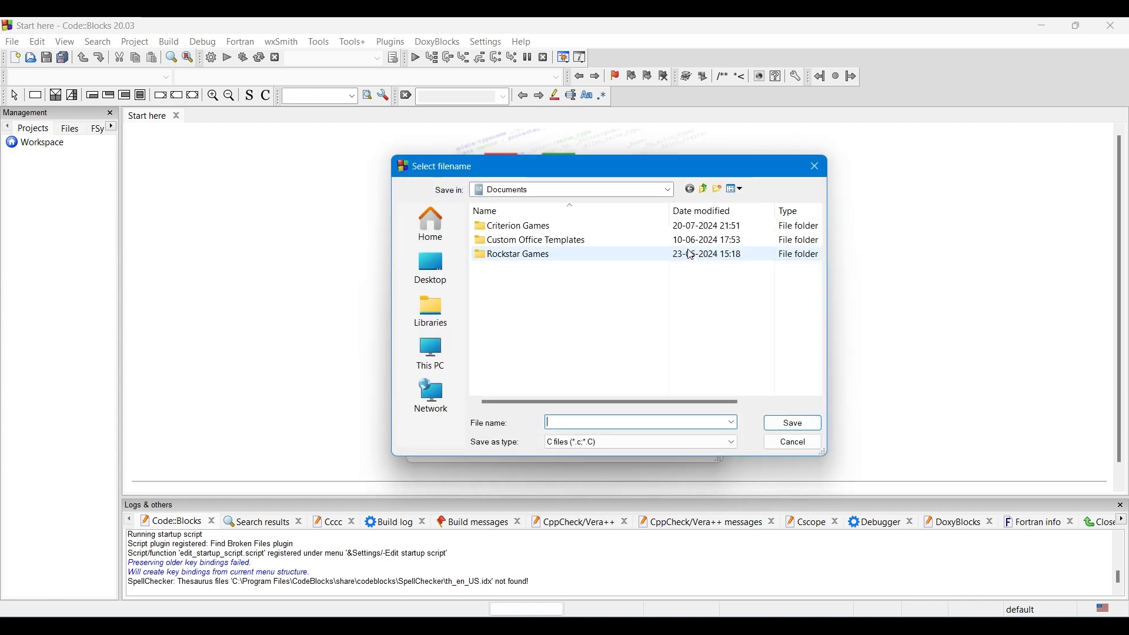
pyautogui.click(431, 268)
pyautogui.scroll(-2, 696, 329)
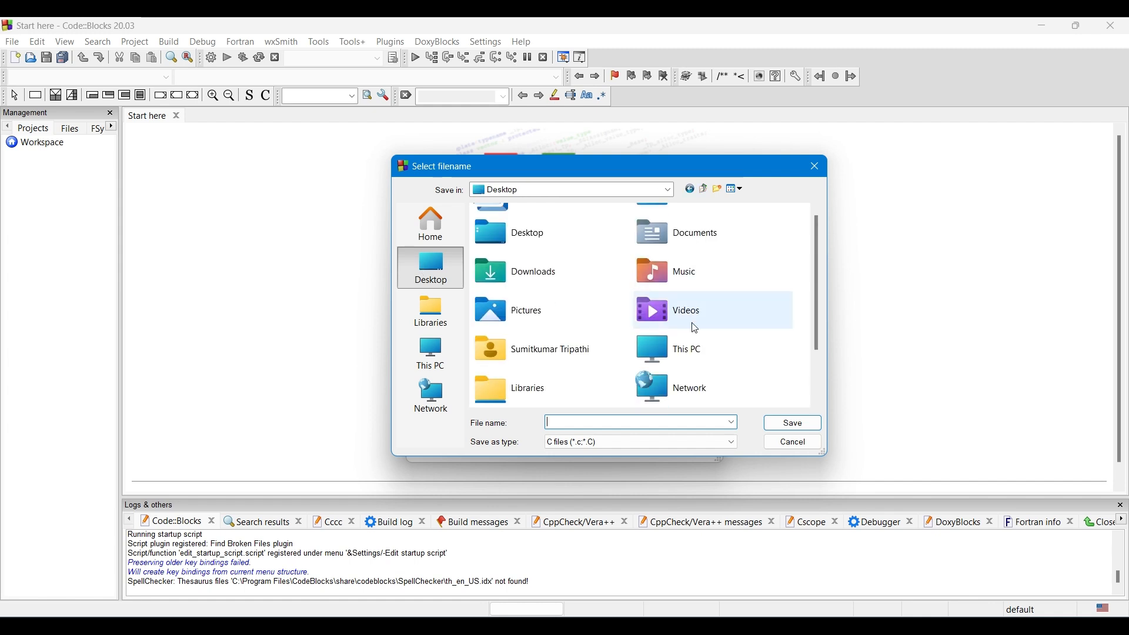
pyautogui.scroll(-1, 695, 328)
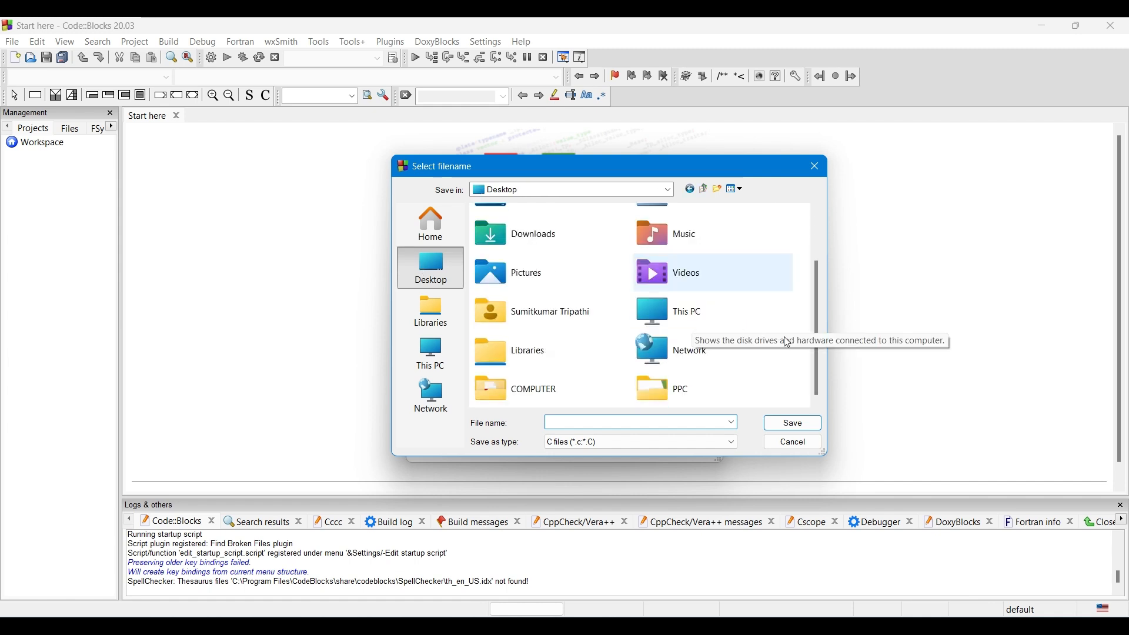
pyautogui.rightClick(785, 394)
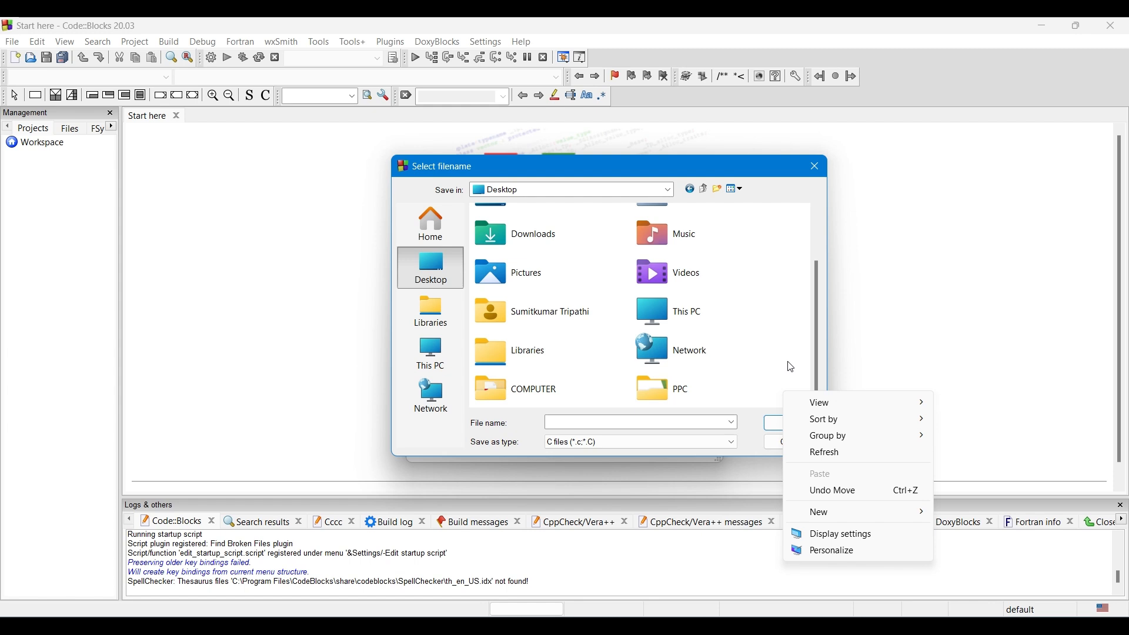
pyautogui.rightClick(792, 367)
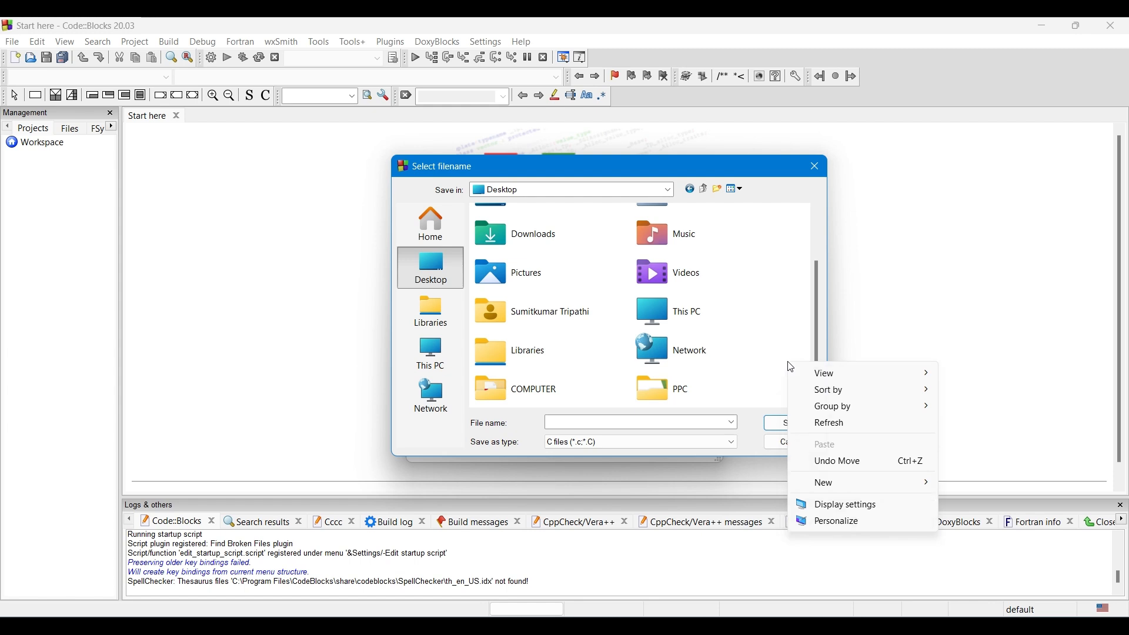
pyautogui.click(717, 198)
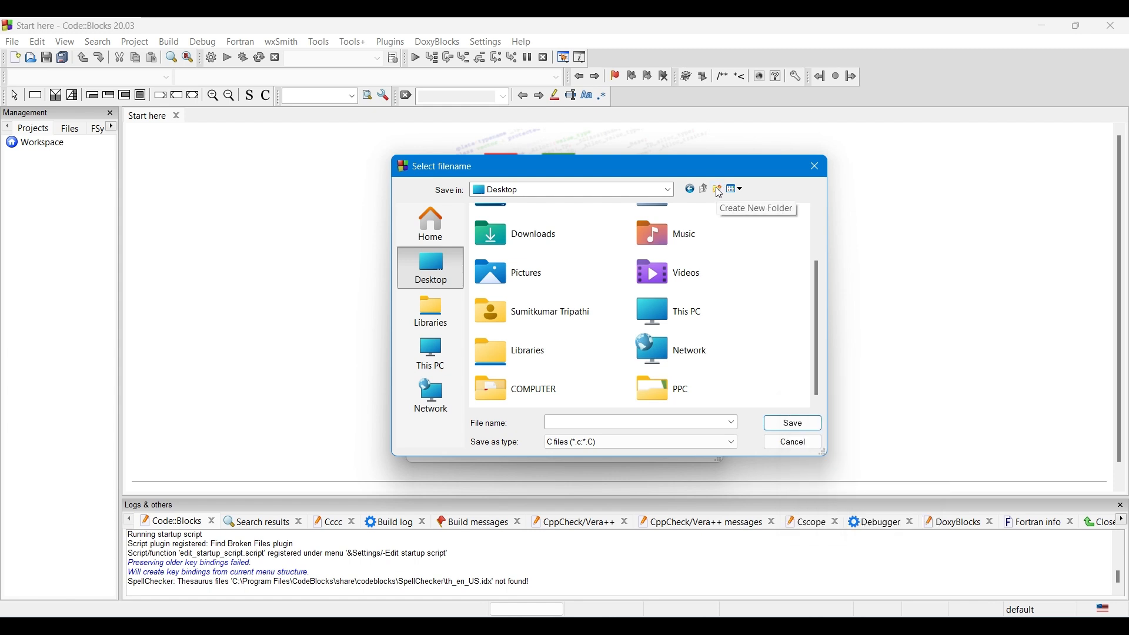
pyautogui.click(721, 191)
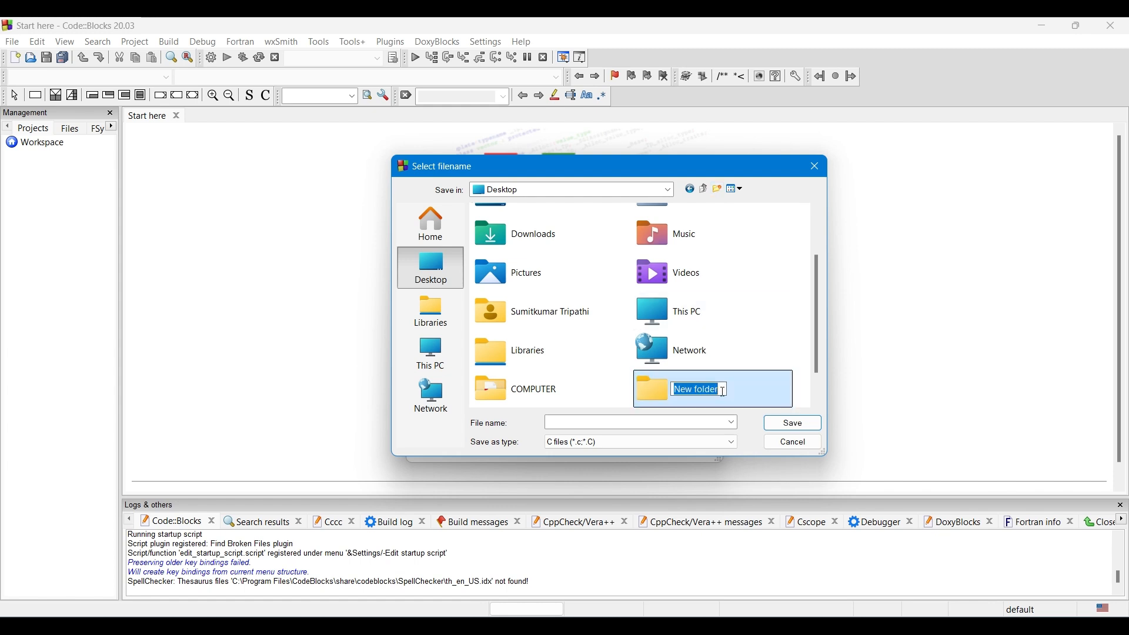
pyautogui.write('Sumit')
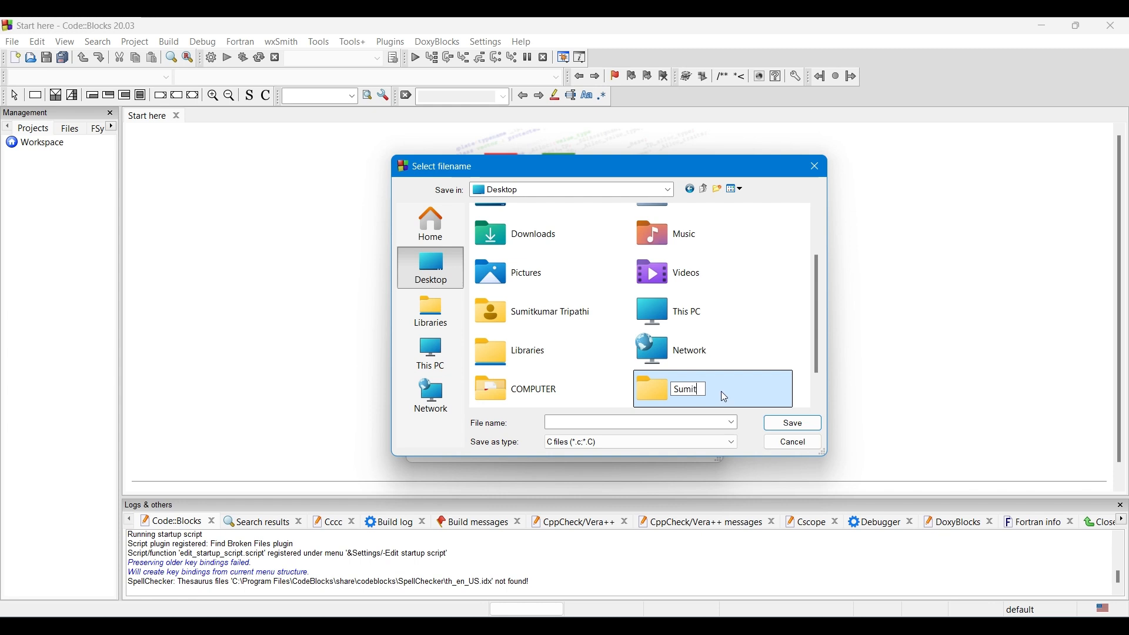
pyautogui.press('Return')
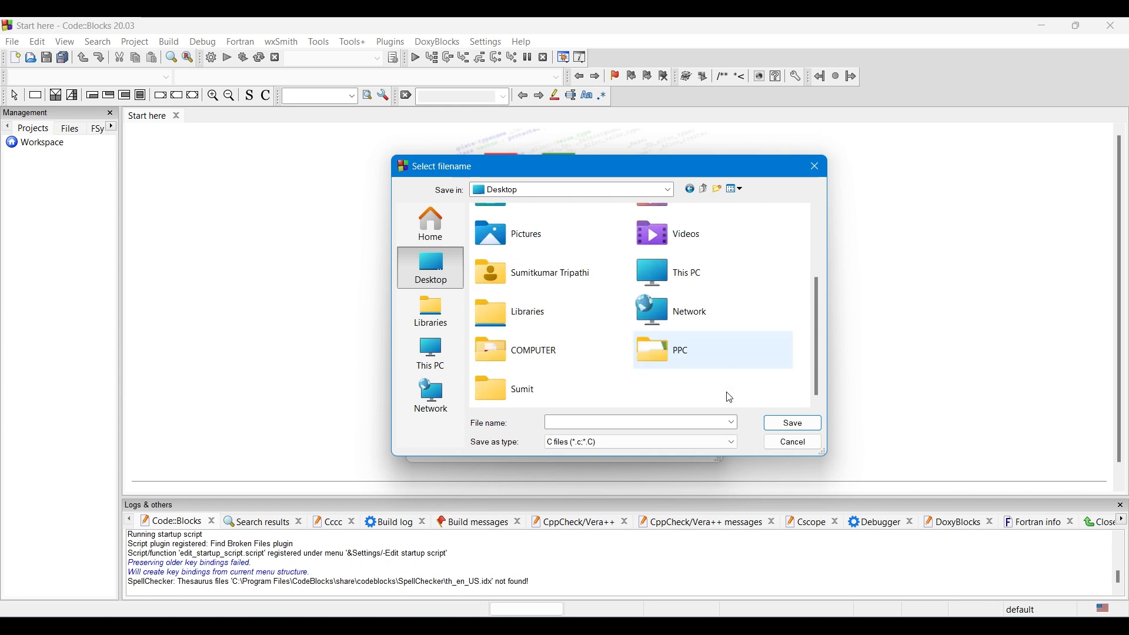
pyautogui.doubleClick(514, 390)
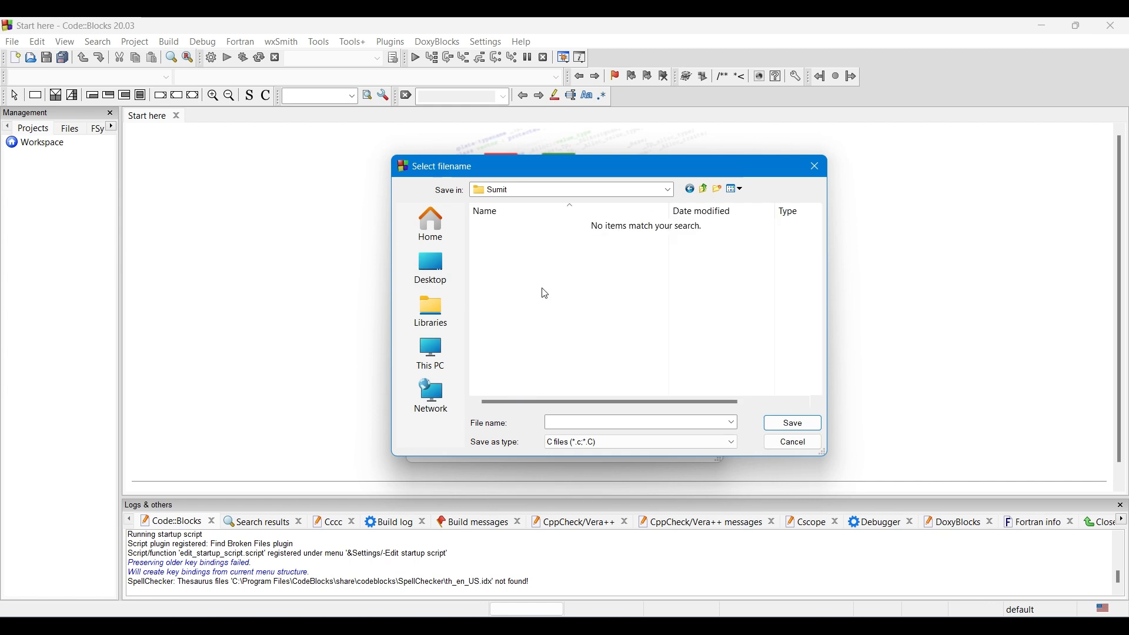
# Save the source file as HelloWorld with the C files type and finish the wizard without adding it to a project
pyautogui.click(568, 422)
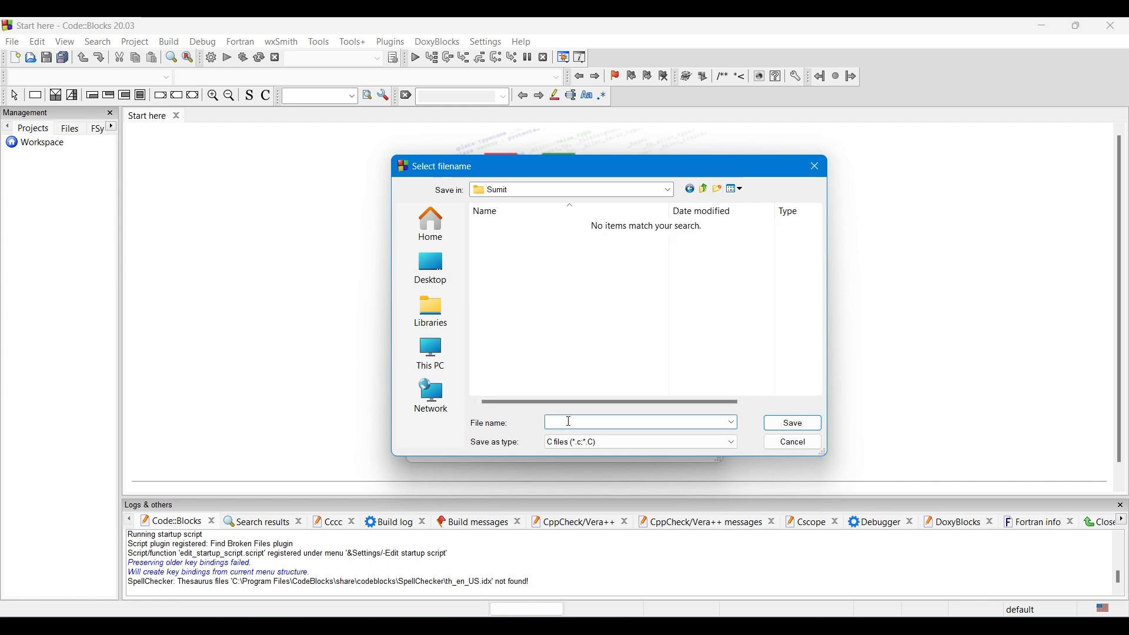
pyautogui.write('Hell')
pyautogui.write('oWi')
pyautogui.write('orld')
pyautogui.click(583, 444)
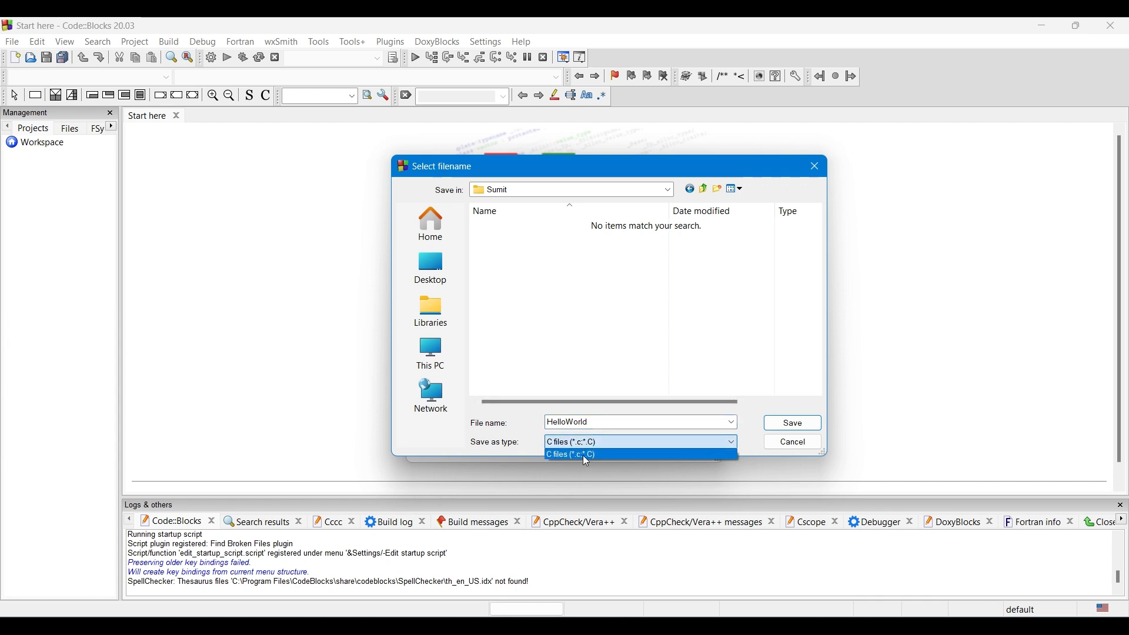
pyautogui.click(791, 425)
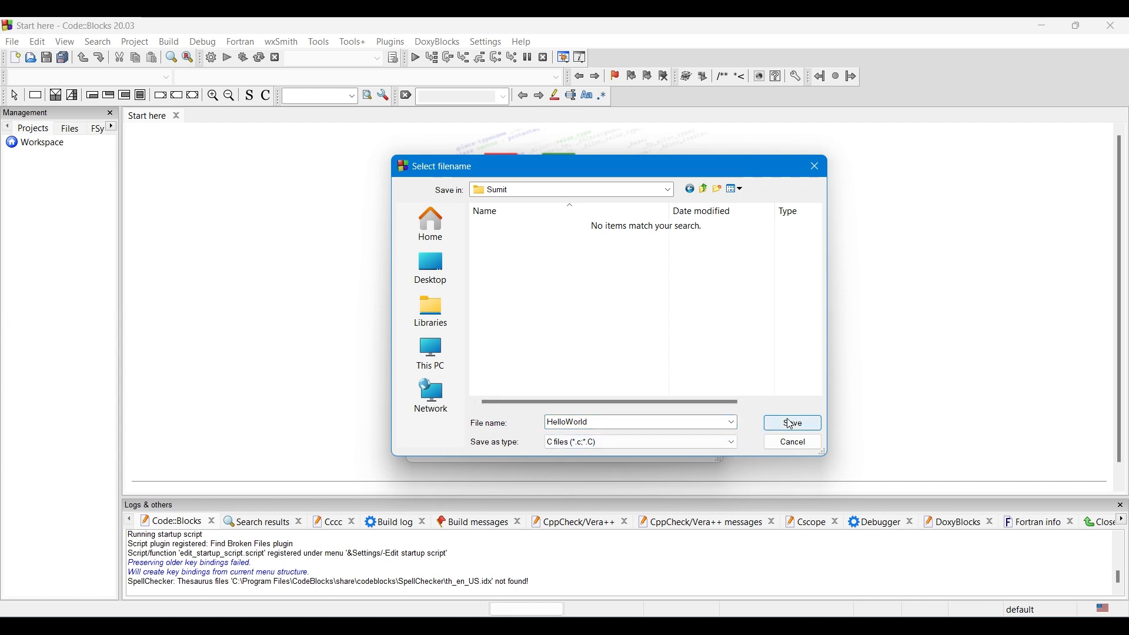
pyautogui.click(792, 425)
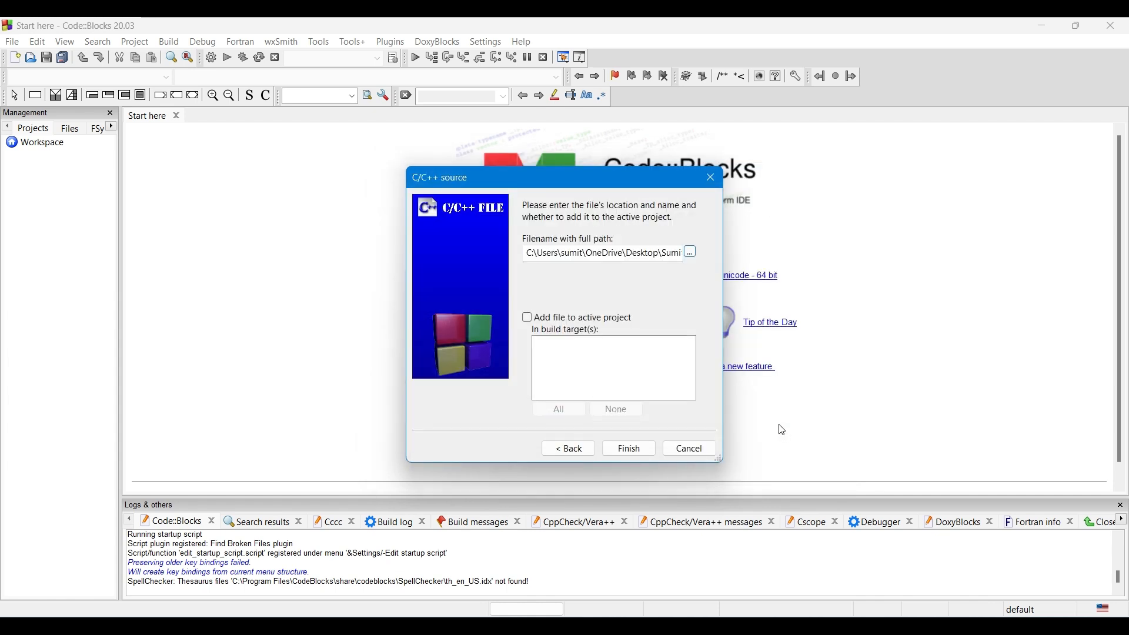
pyautogui.click(630, 450)
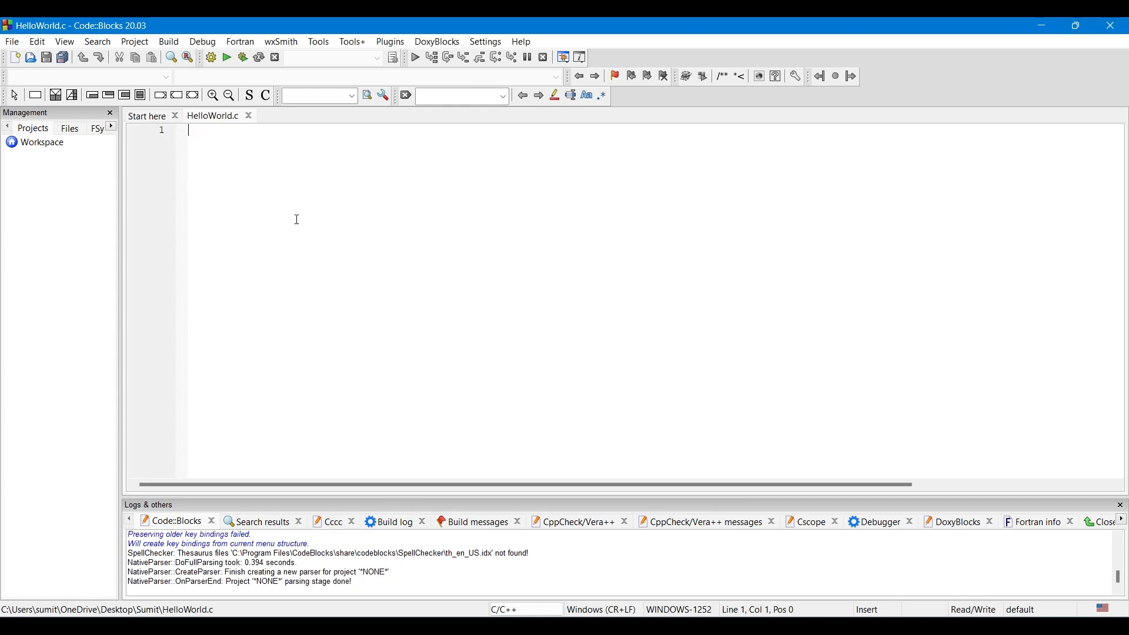
# Write the line #include <stdio.h> at the start of HelloWorld.c
pyautogui.scroll(5, 346, 243)
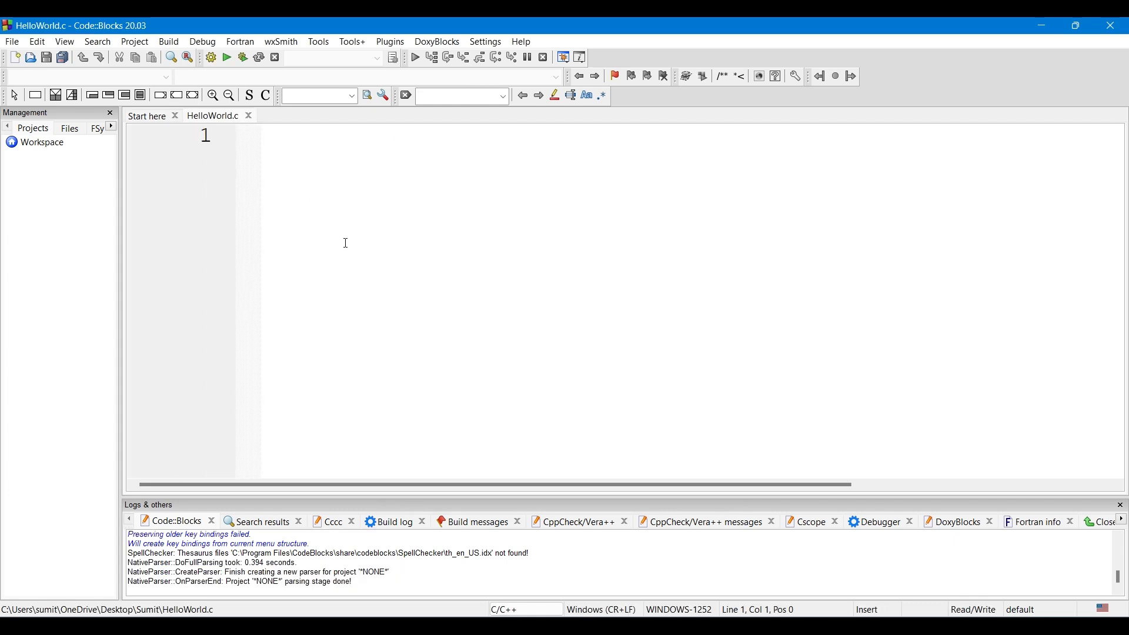
pyautogui.write('#in')
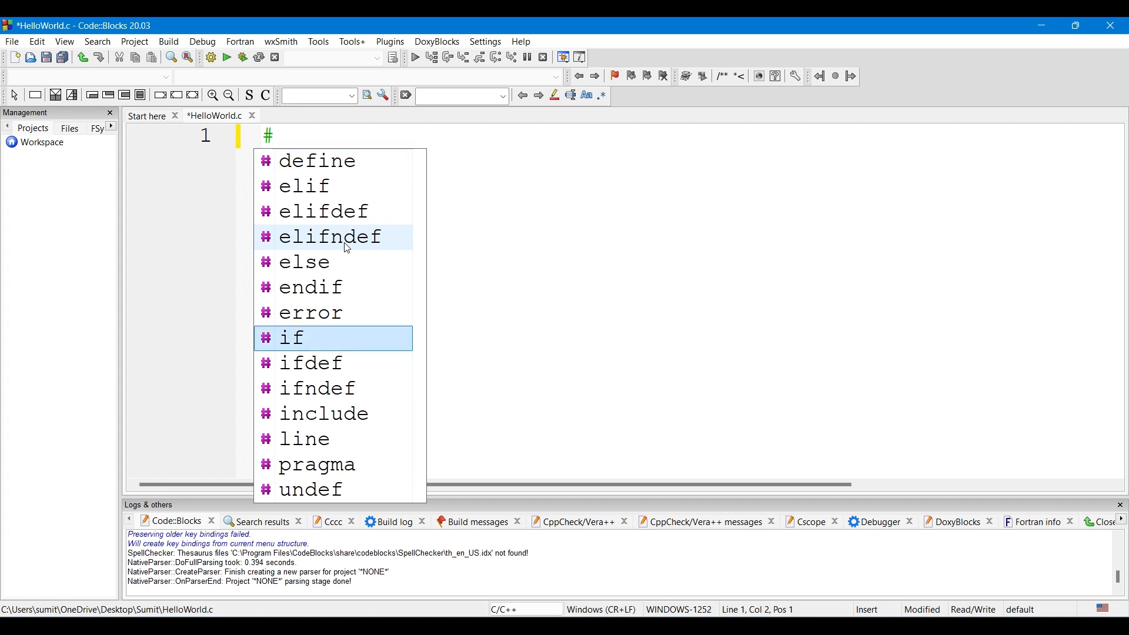
pyautogui.press('Return')
pyautogui.write('<>')
pyautogui.press('Left')
pyautogui.write('s')
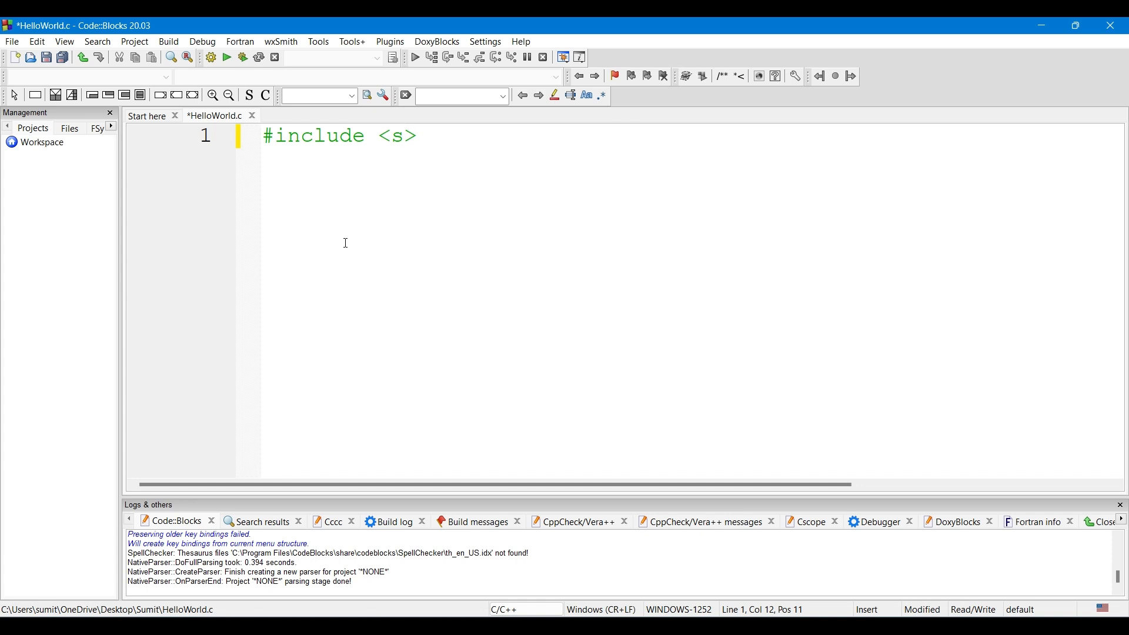
pyautogui.write('td')
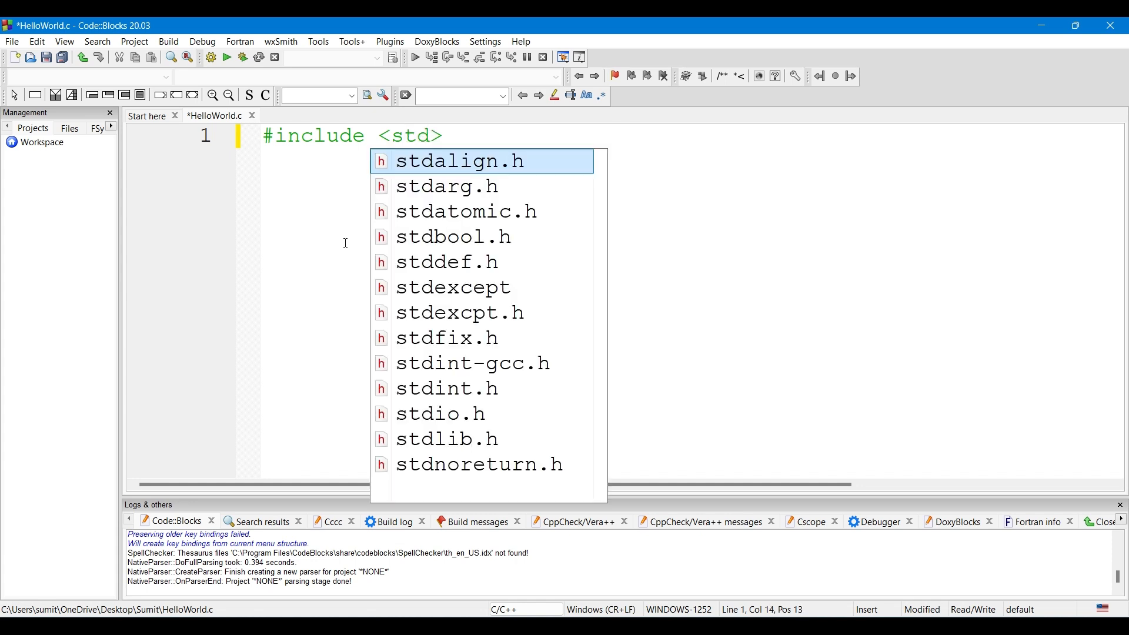
pyautogui.write('io')
pyautogui.press('Return')
pyautogui.press('Return')
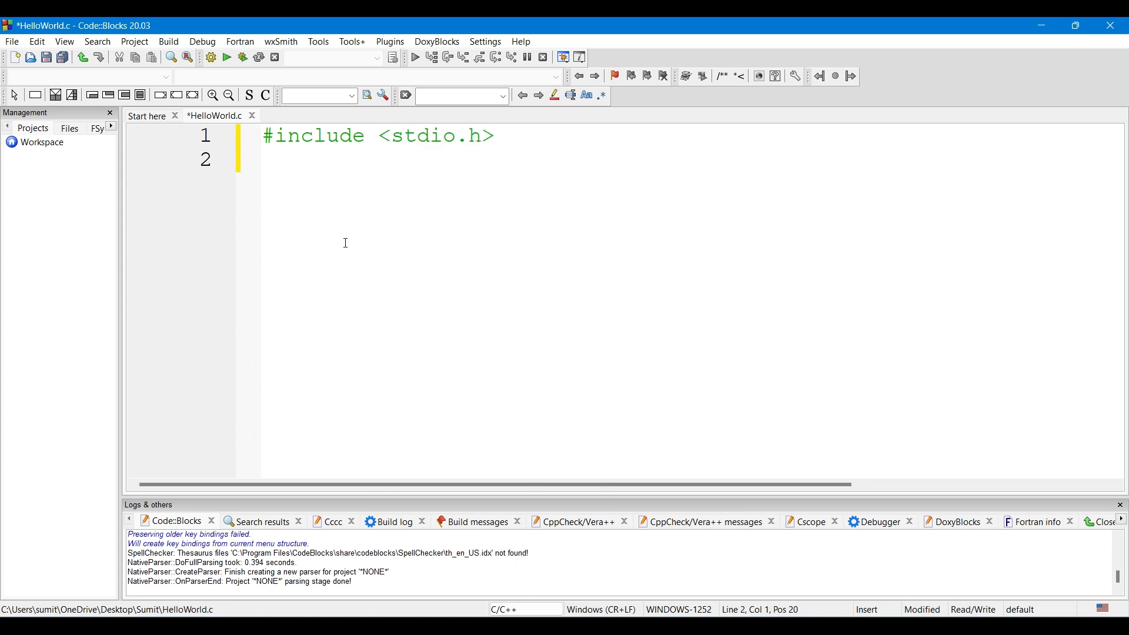
# Add an int main() function with an empty body in braces below the include line
pyautogui.write('n')
pyautogui.press('BackSpace')
pyautogui.write('int main()')
pyautogui.press('Return')
pyautogui.write('{')
pyautogui.press('Return')
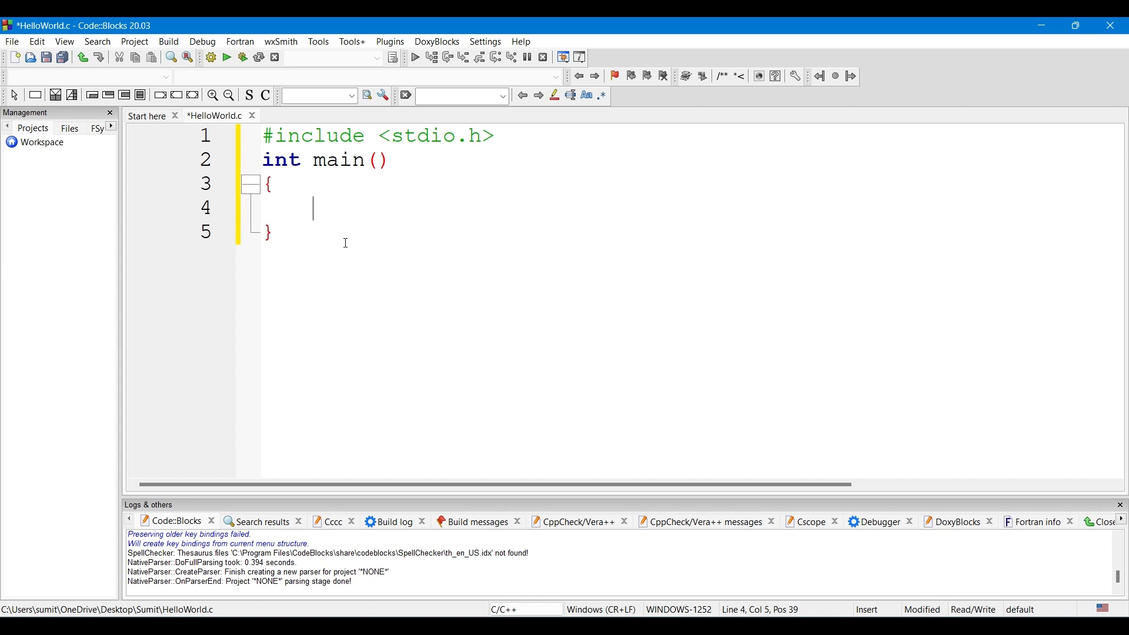
# Write the statement printf("Hello World"); inside the body of main
pyautogui.write('printf')
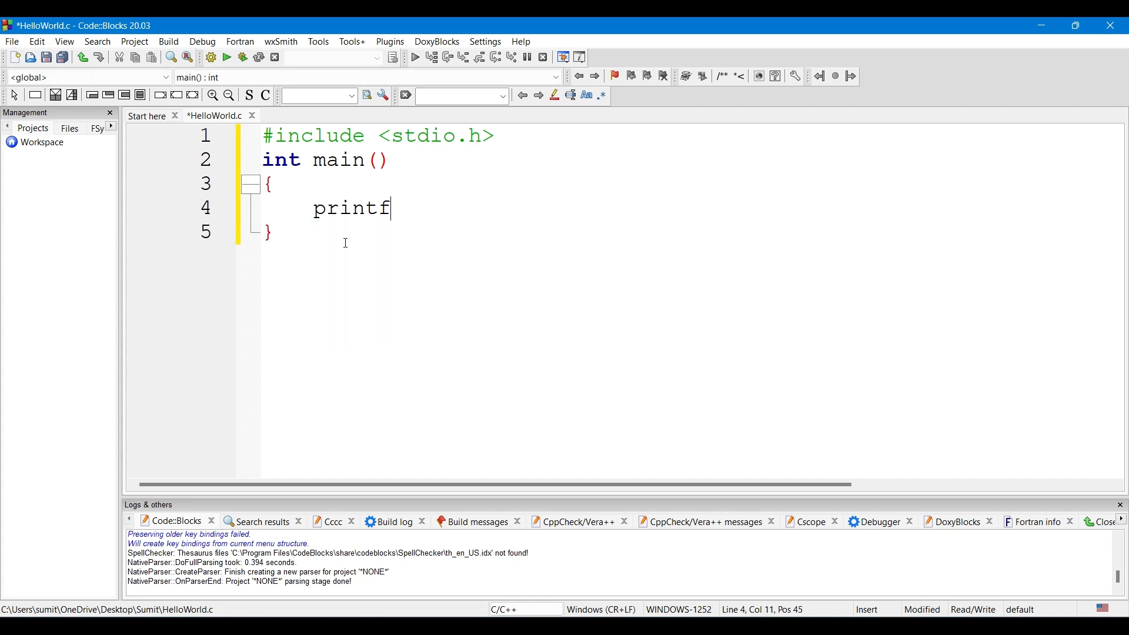
pyautogui.write('();')
pyautogui.press('Left')
pyautogui.press('Left')
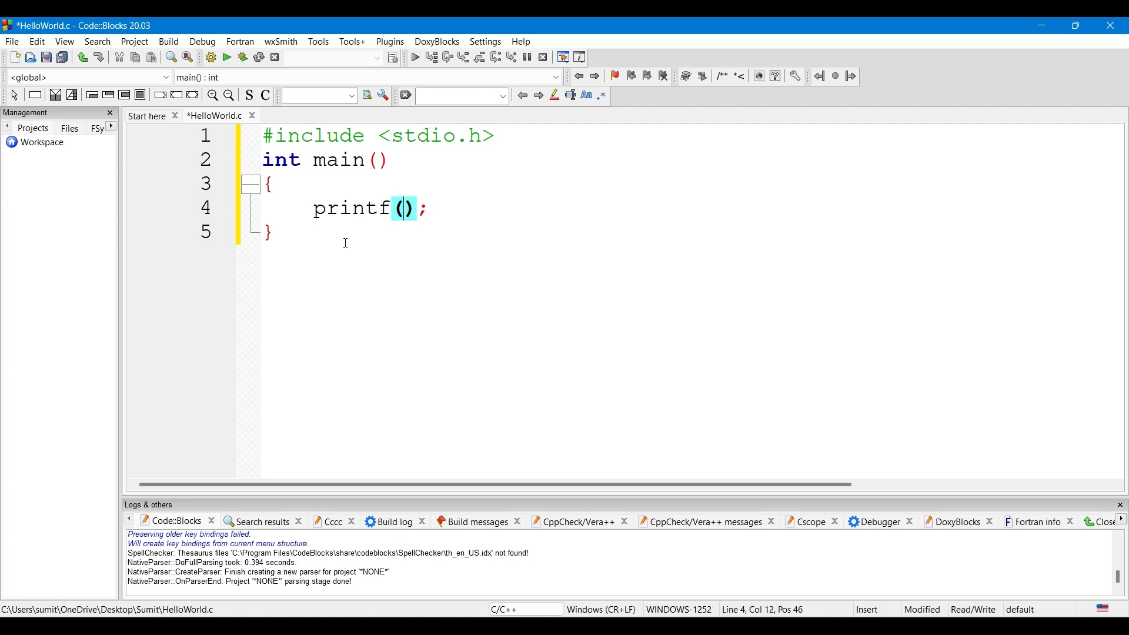
pyautogui.write('"')
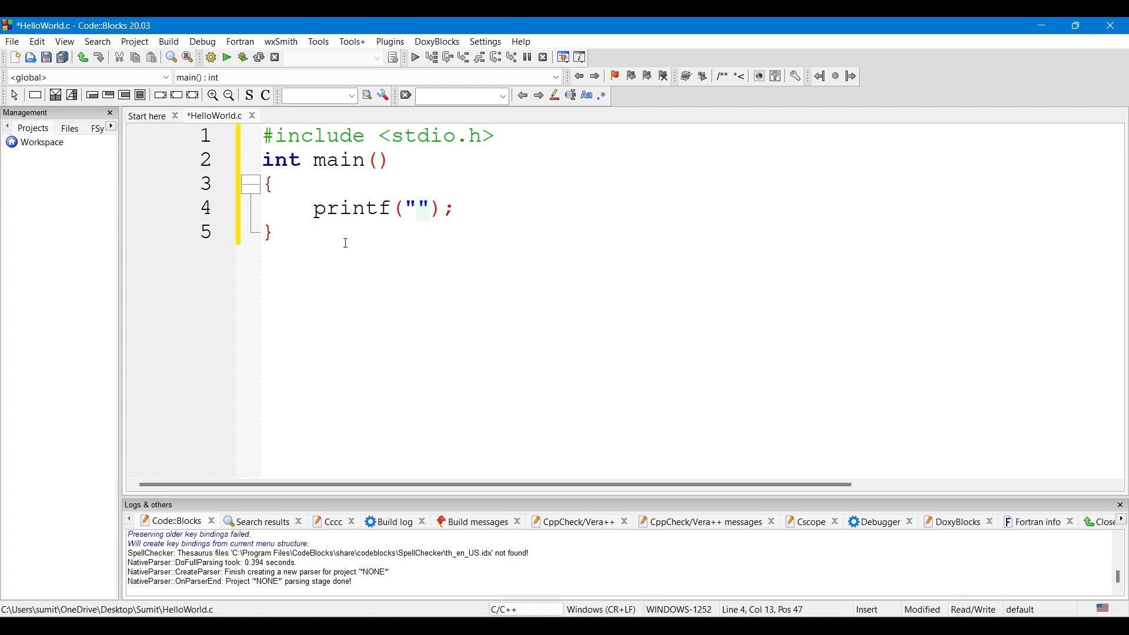
pyautogui.write('Hello ')
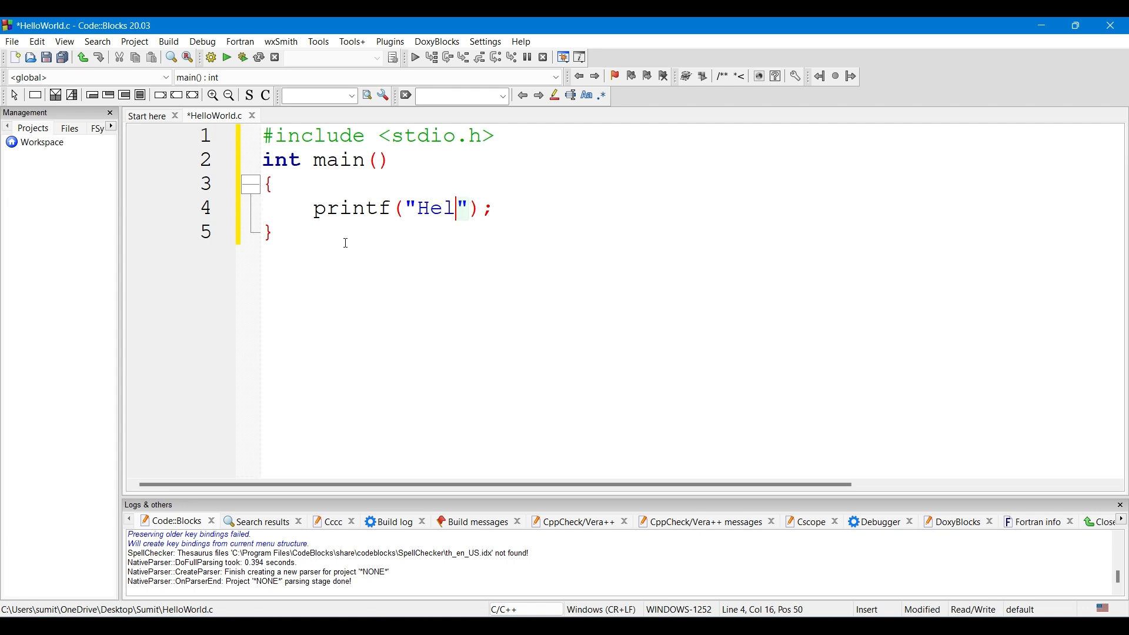
pyautogui.write('World')
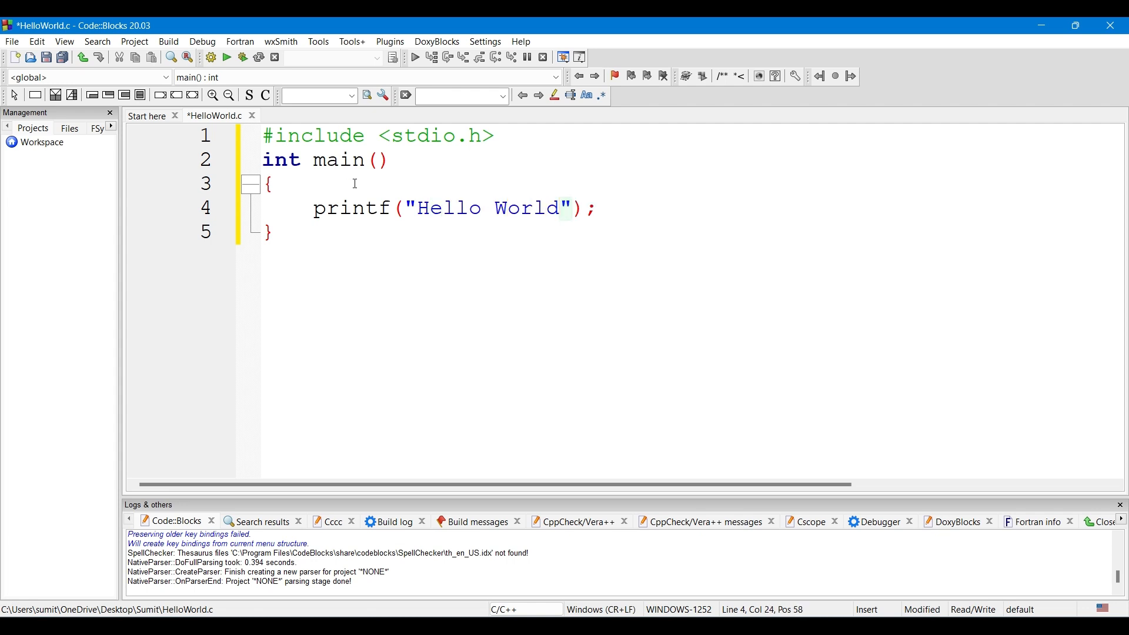
# Build and run HelloWorld.c, and enlarge the console text to read the program's output
pyautogui.click(611, 210)
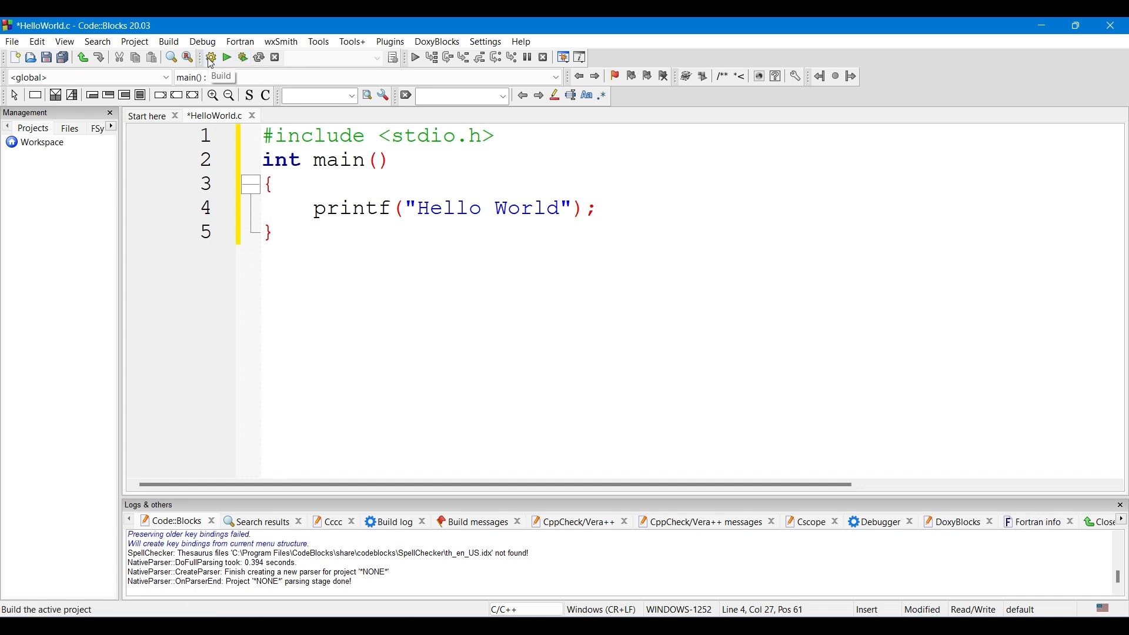
pyautogui.click(244, 57)
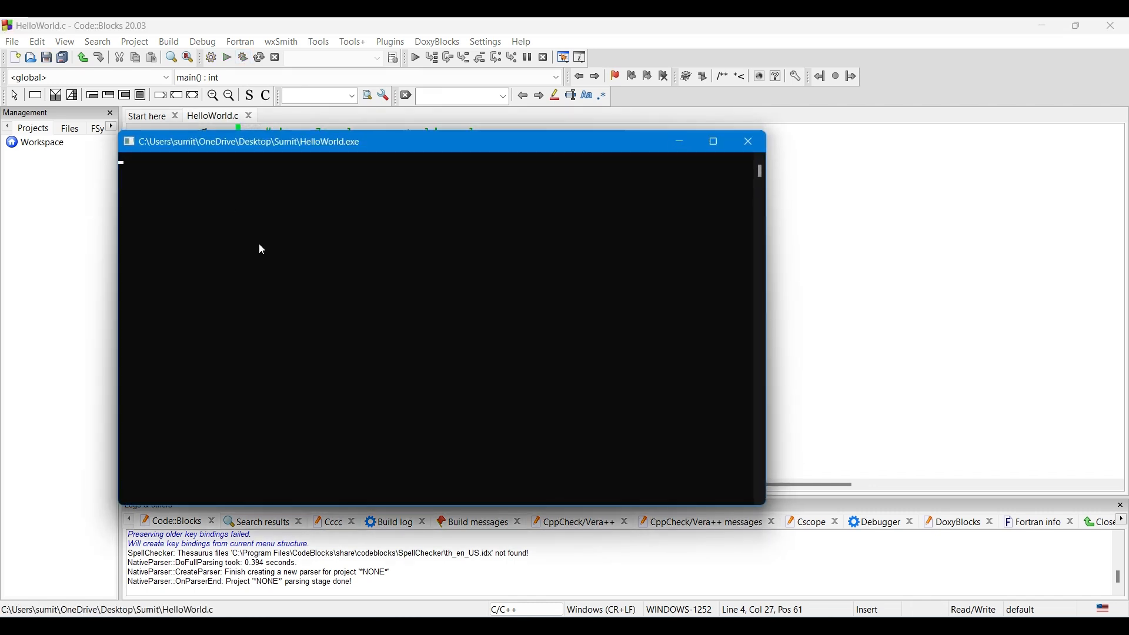
pyautogui.scroll(2, 258, 244)
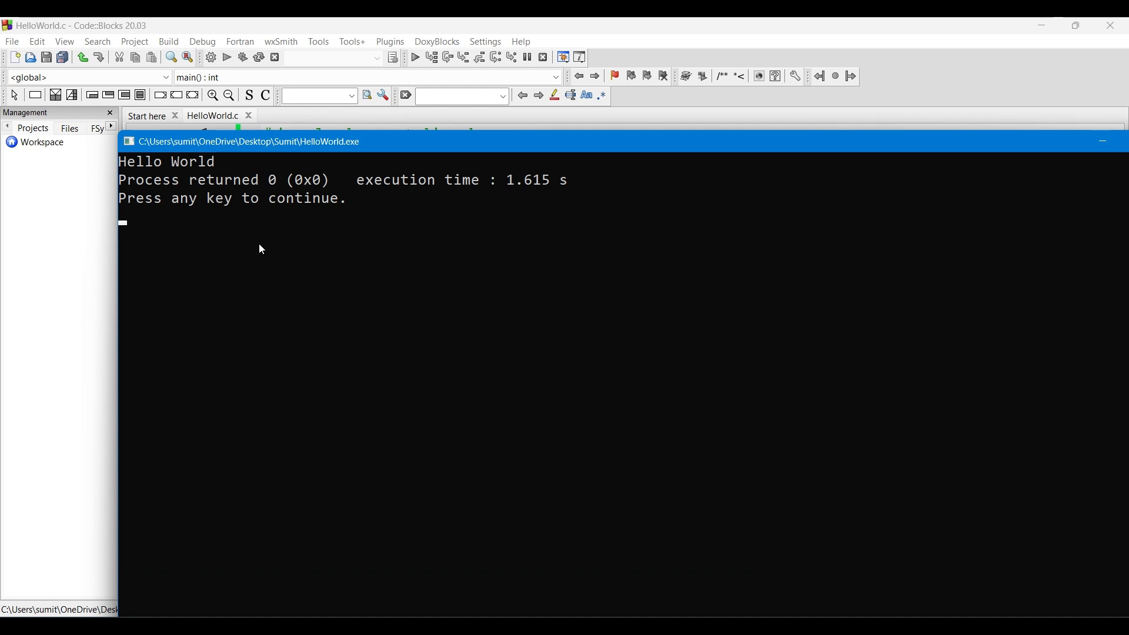
pyautogui.scroll(1, 260, 247)
pyautogui.moveTo(137, 169); pyautogui.dragTo(232, 169)
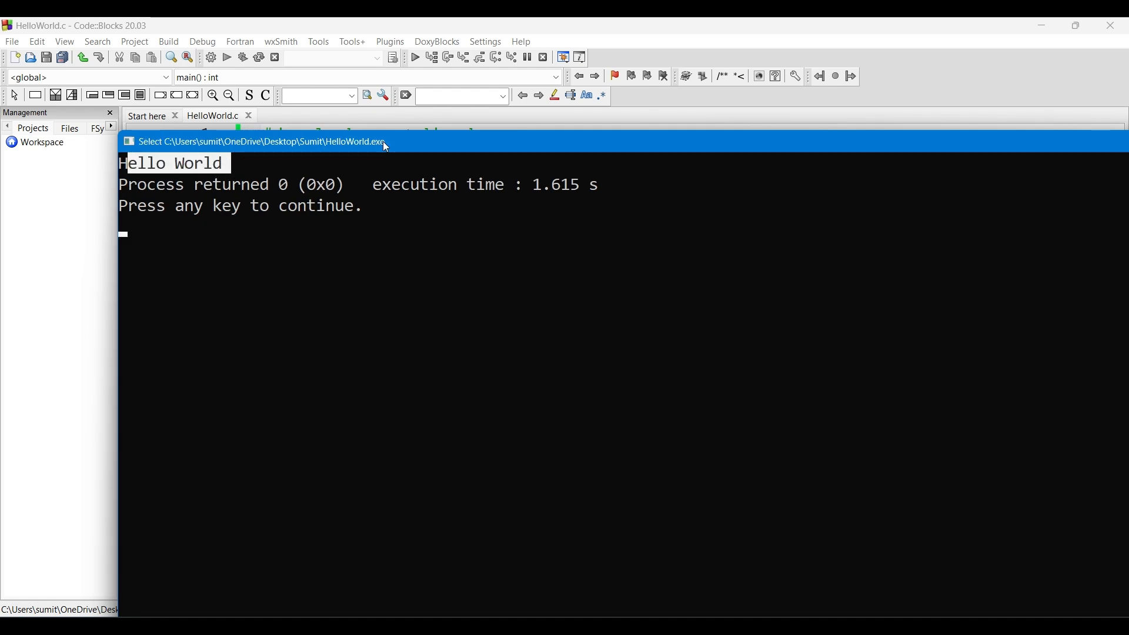
pyautogui.click(350, 206)
# Place the console window side by side with the code editor and compare the output with the printf statement
pyautogui.press('super+Left')
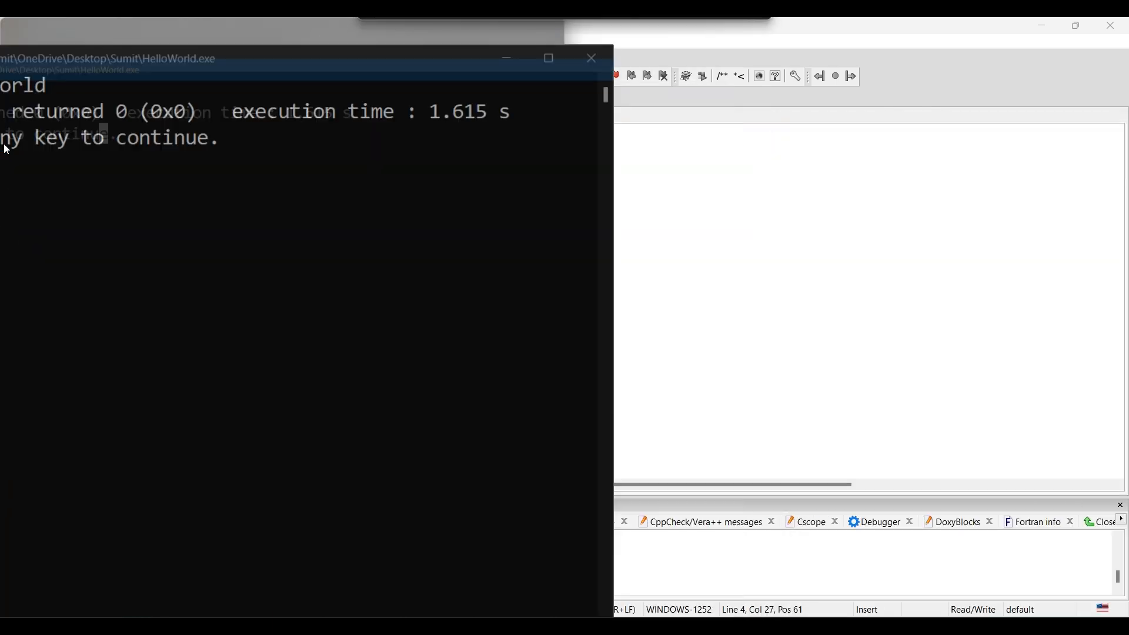
pyautogui.click(746, 262)
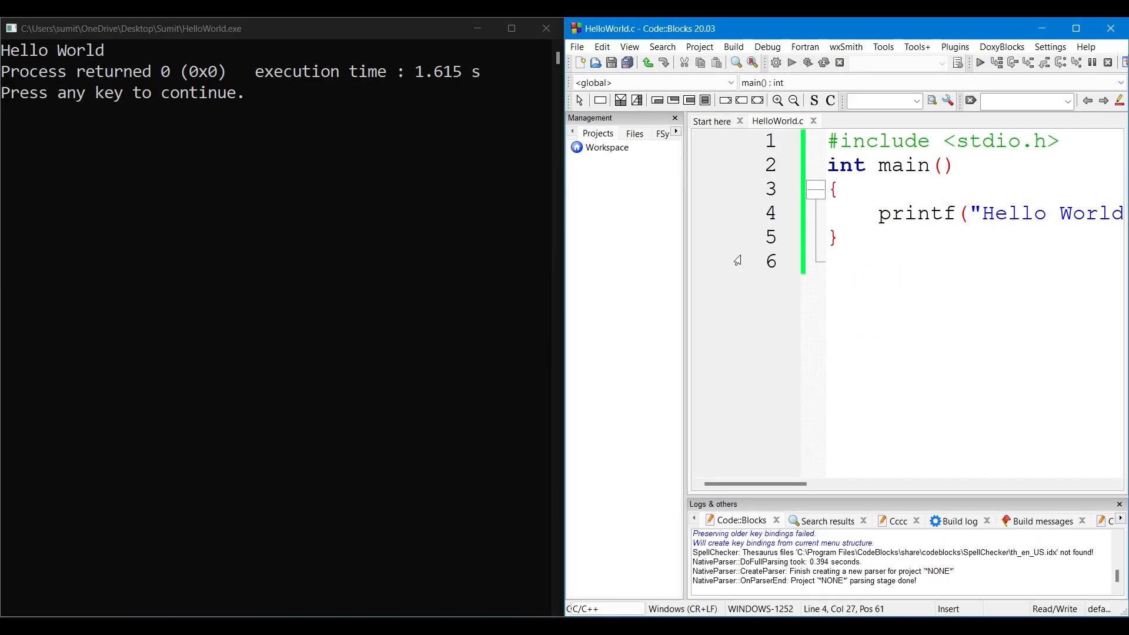
pyautogui.scroll(5, 938, 291)
pyautogui.hscroll(-3, 938, 292)
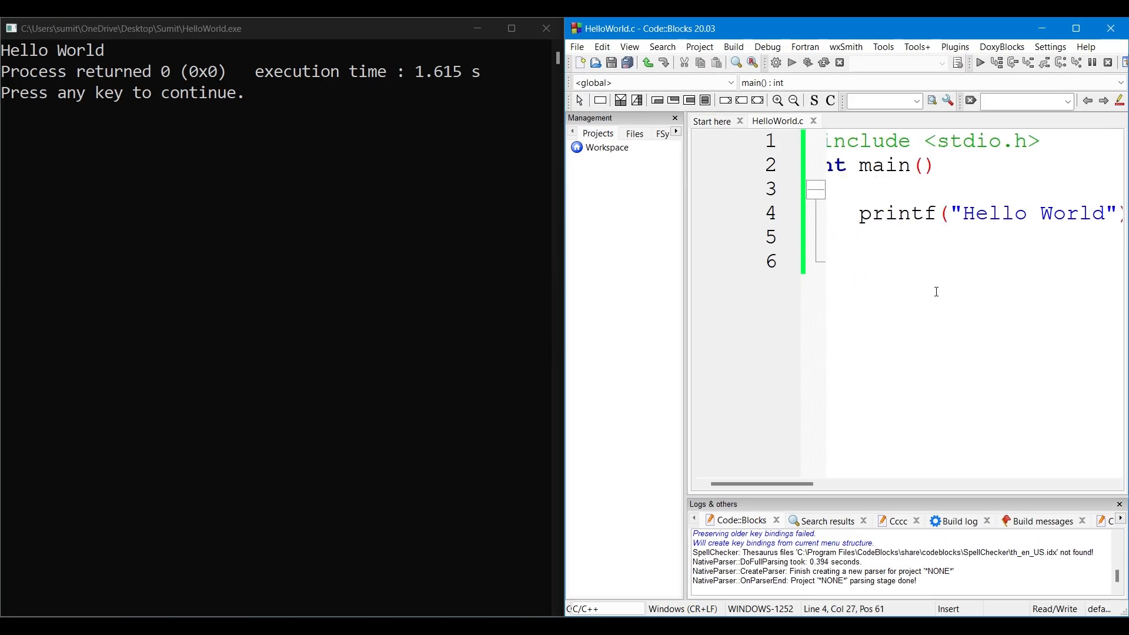
pyautogui.hscroll(-2, 937, 292)
pyautogui.moveTo(882, 218); pyautogui.dragTo(1092, 217)
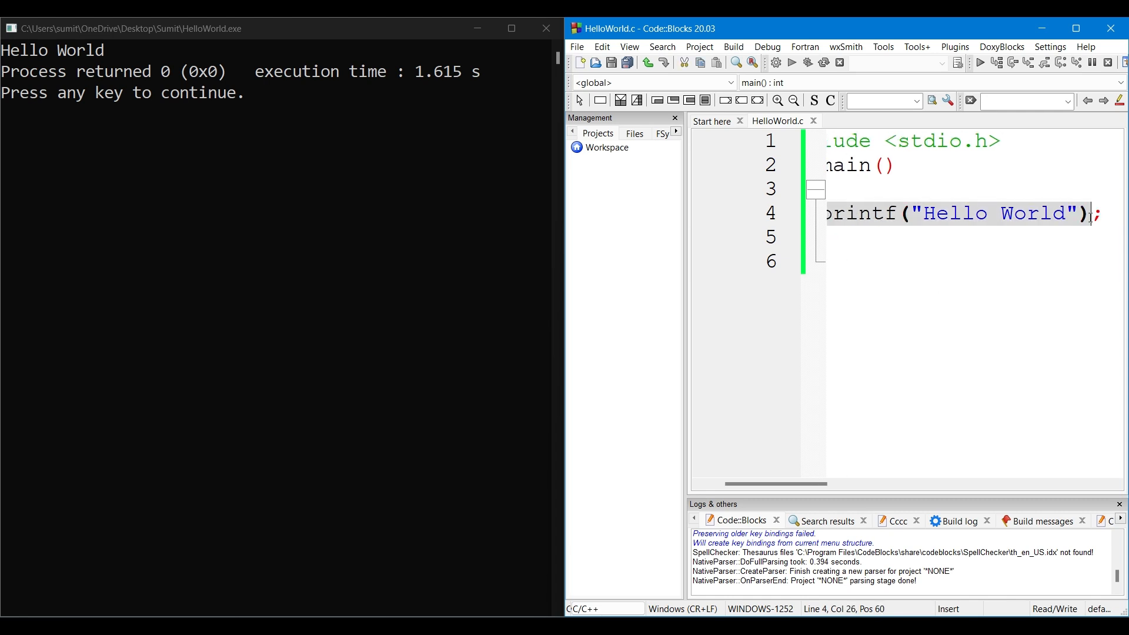
pyautogui.click(1014, 217)
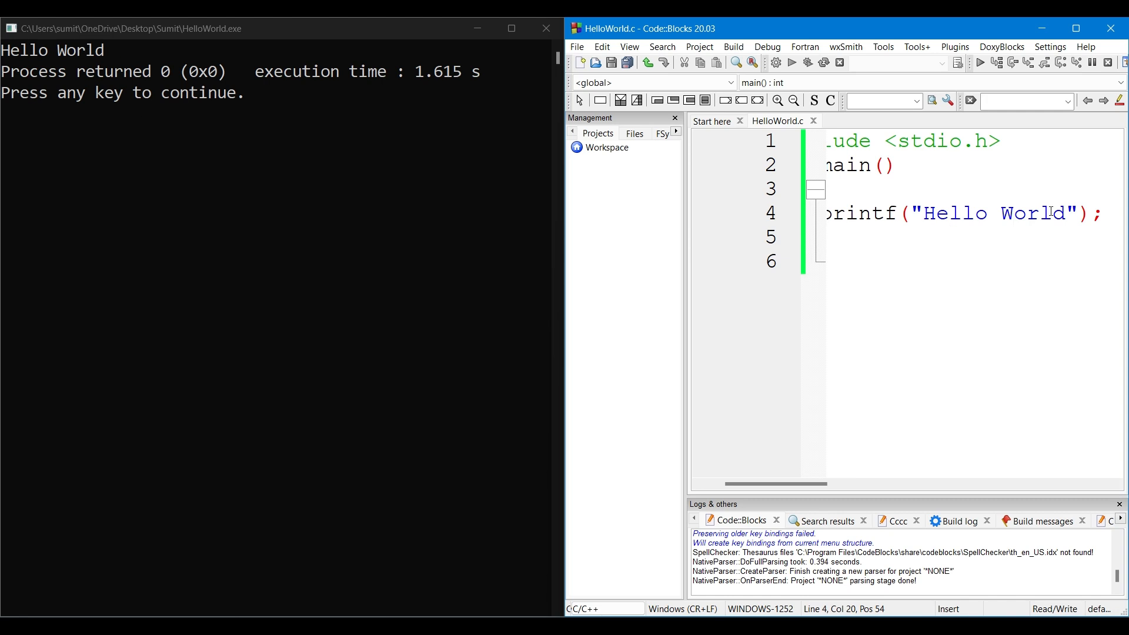
pyautogui.hscroll(-2, 1053, 212)
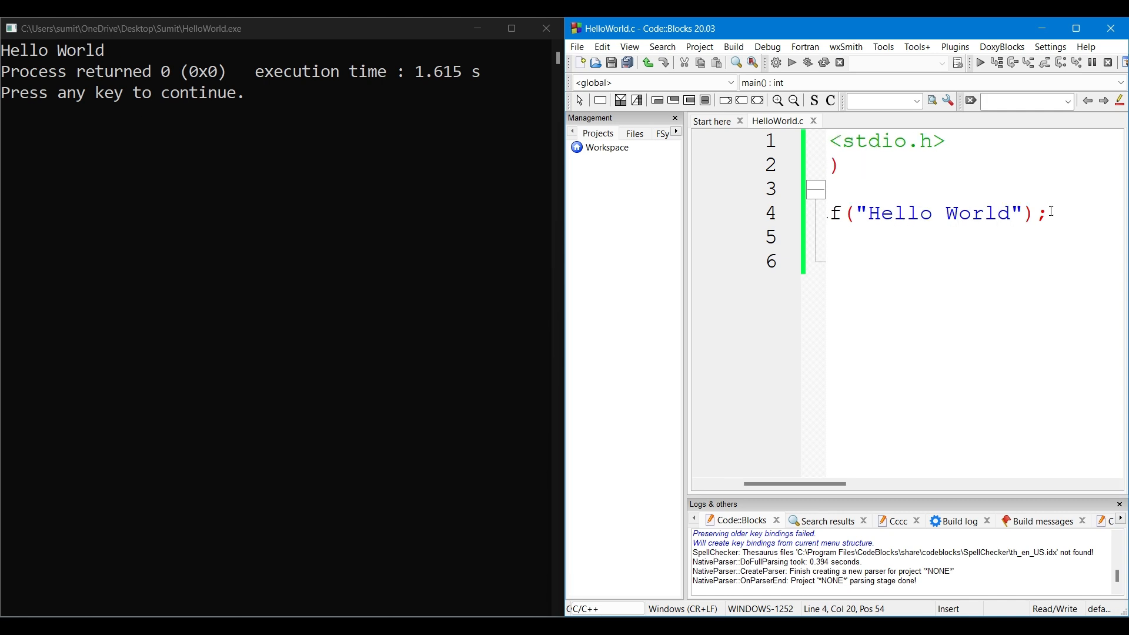
# Close the program's console window and return to the full HelloWorld.c source code
pyautogui.click(531, 46)
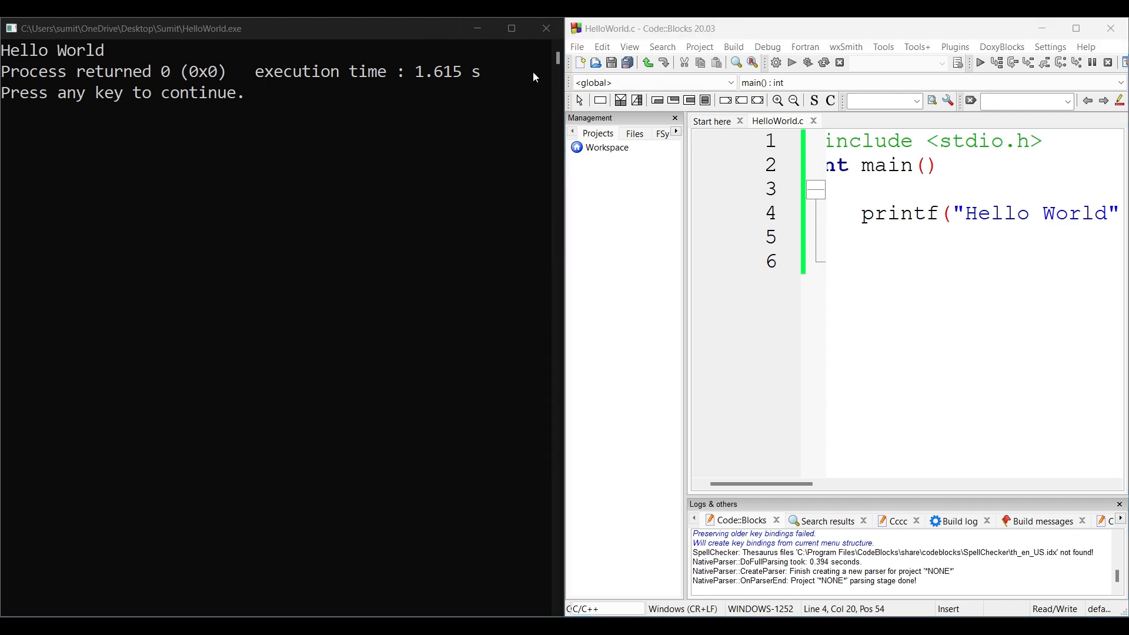
pyautogui.doubleClick(354, 27)
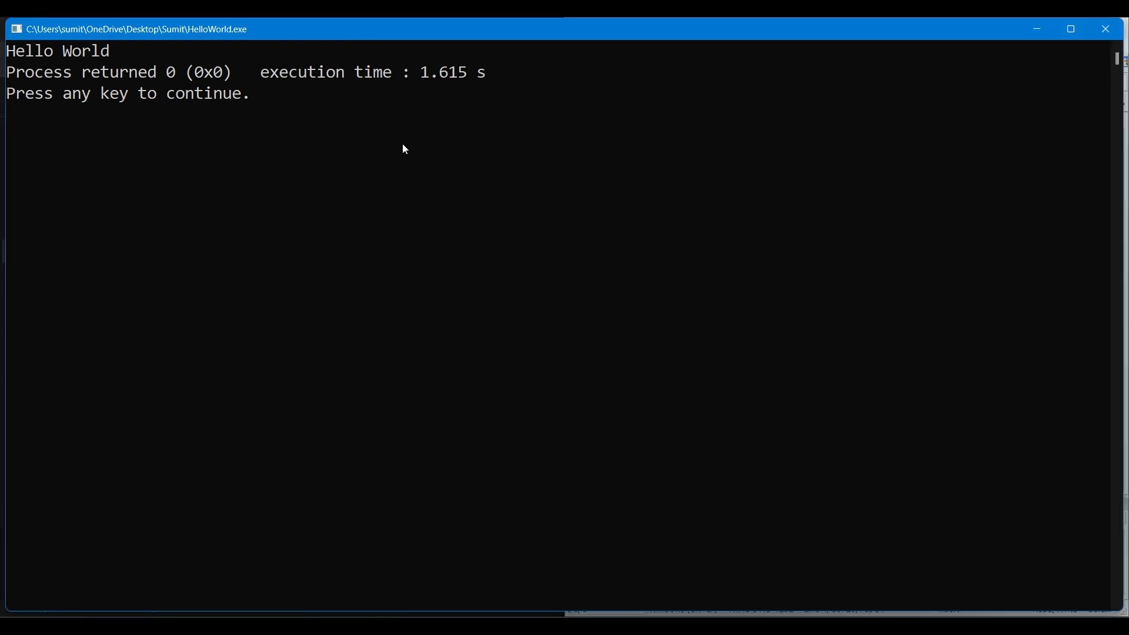
pyautogui.click(1111, 34)
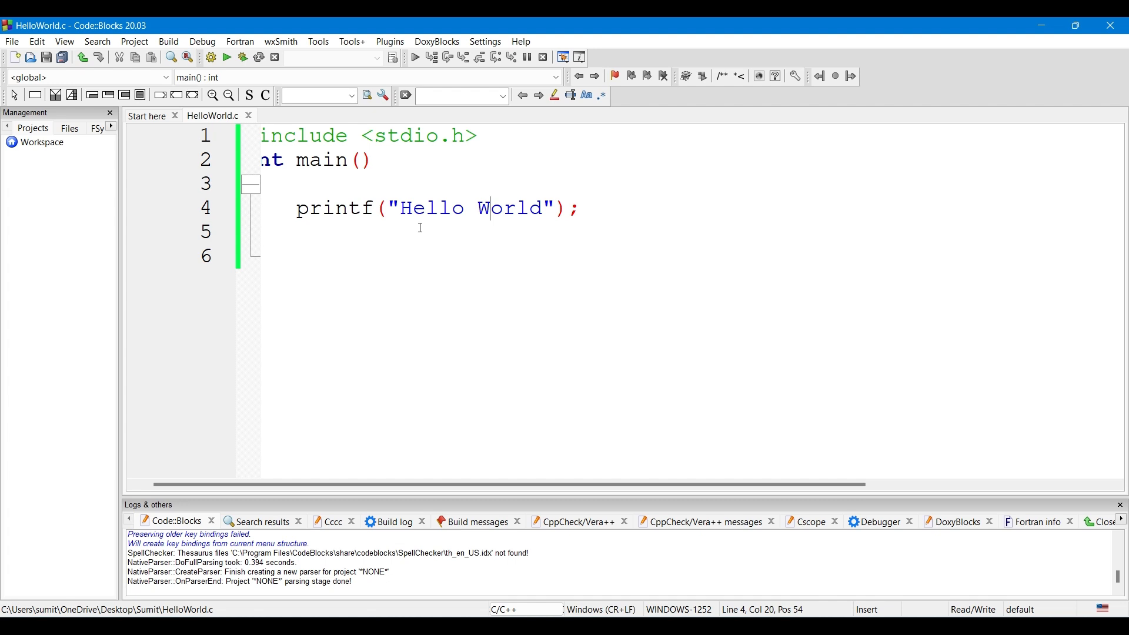
pyautogui.hscroll(-1, 422, 228)
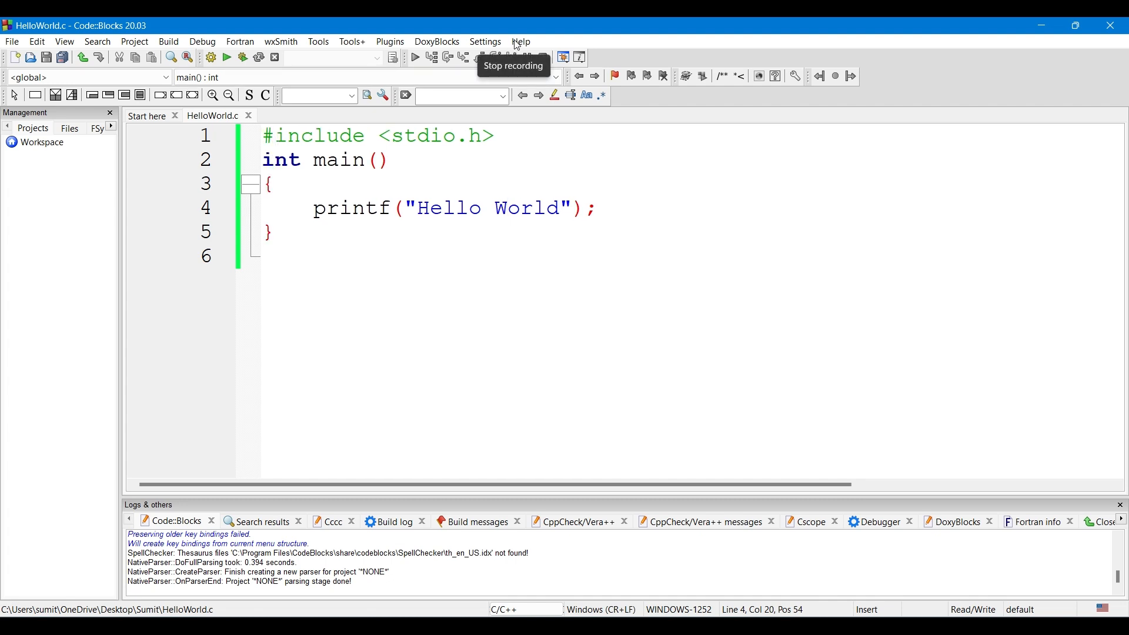